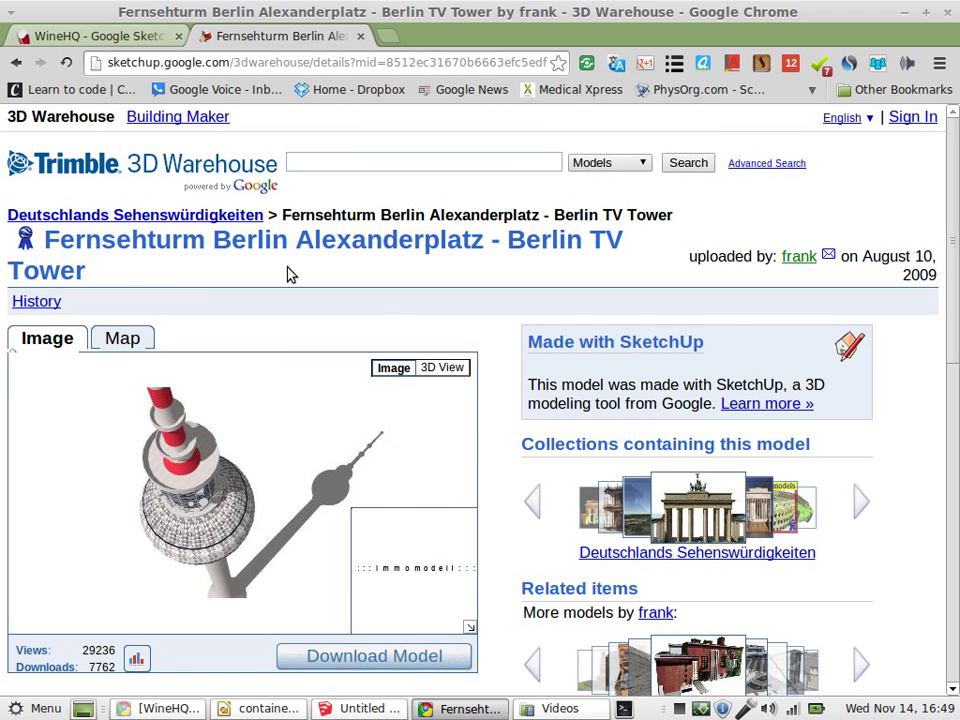
Bring the untitled SketchUp window in front of Chrome's Berlin TV Tower 3D Warehouse page
{"action": "left_click", "coordinate": [364, 708]}
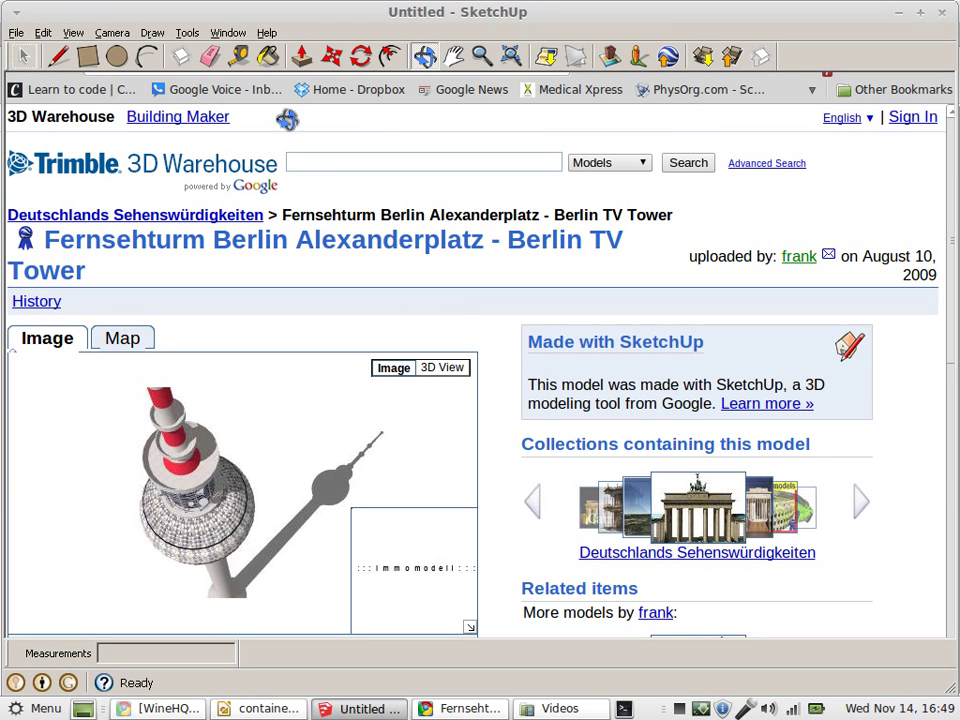
{"action": "left_click", "coordinate": [267, 32]}
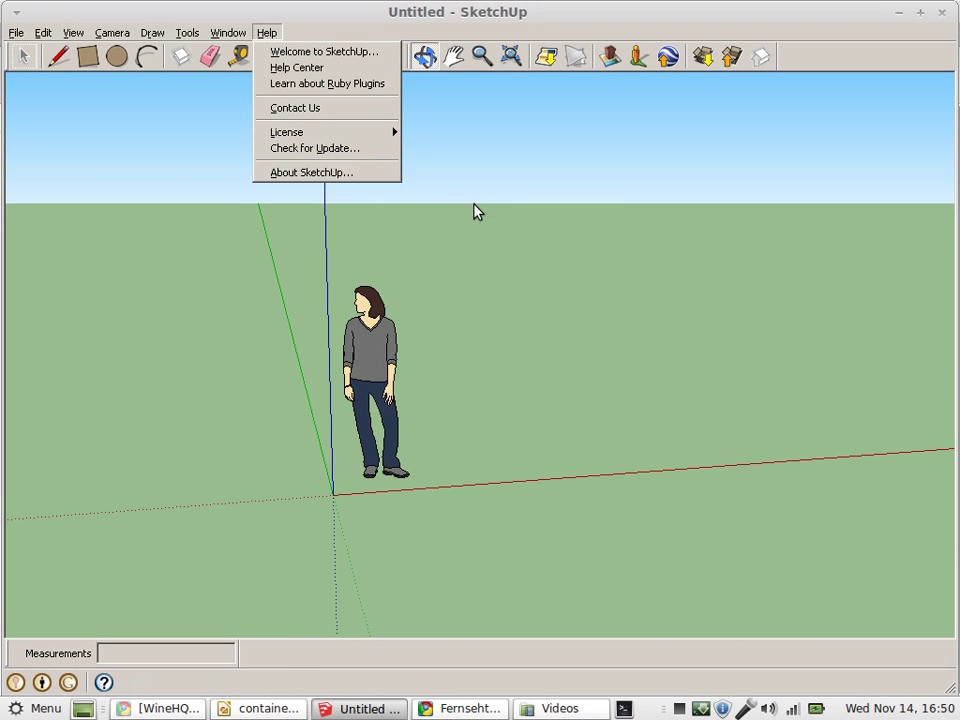
{"action": "left_click", "coordinate": [334, 175]}
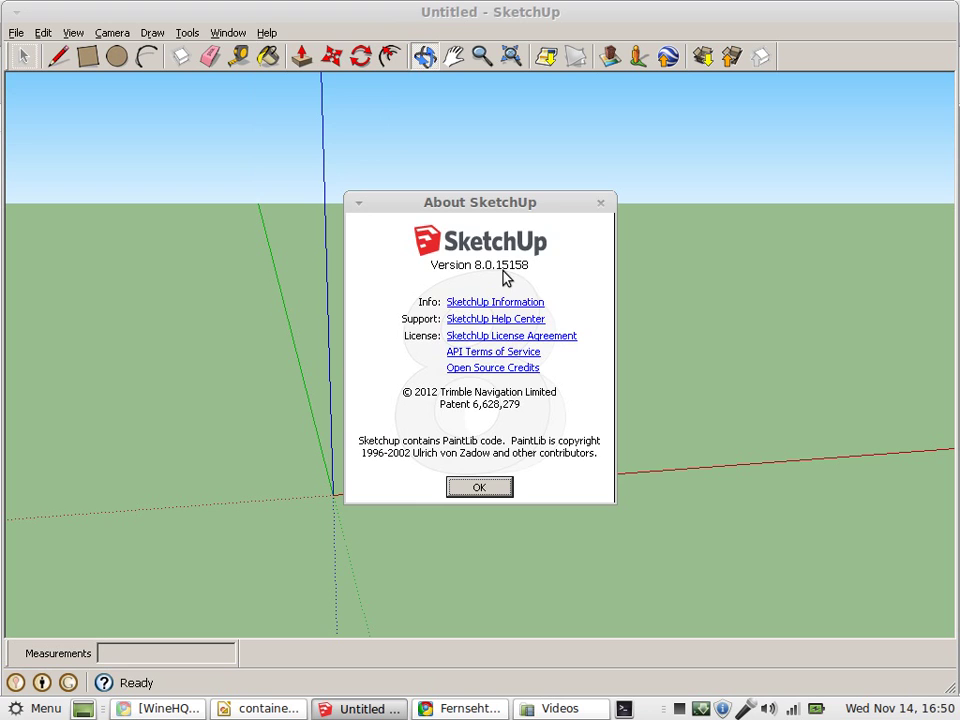
{"action": "left_click", "coordinate": [601, 204]}
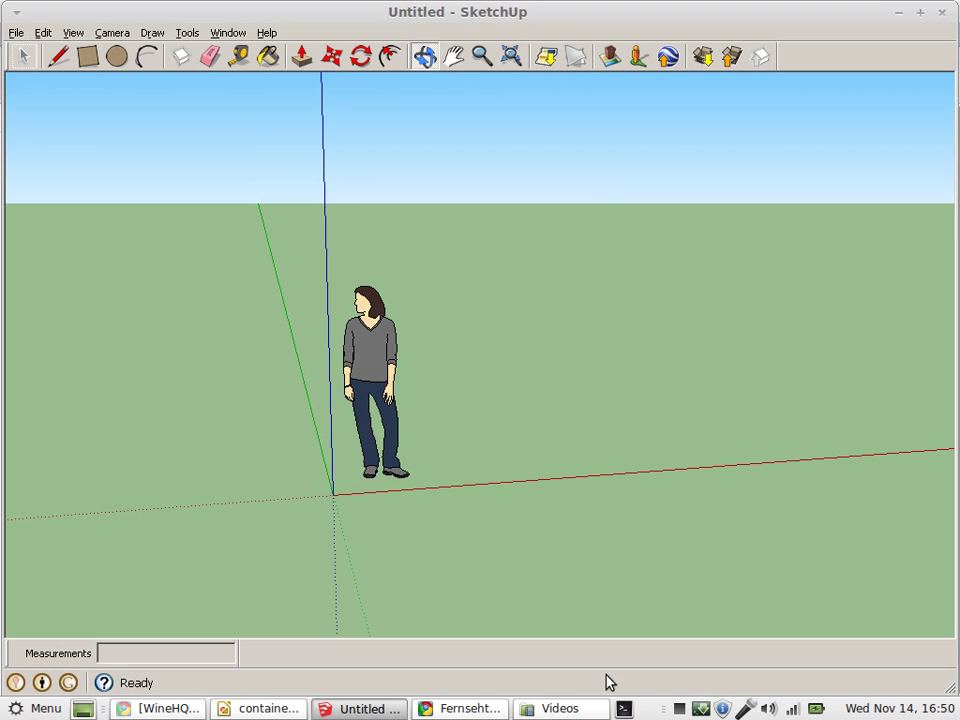
Run 'wine --version' in the drop-down terminal, which reports wine-1.5.17, then hide it
{"action": "key", "text": "F12"}
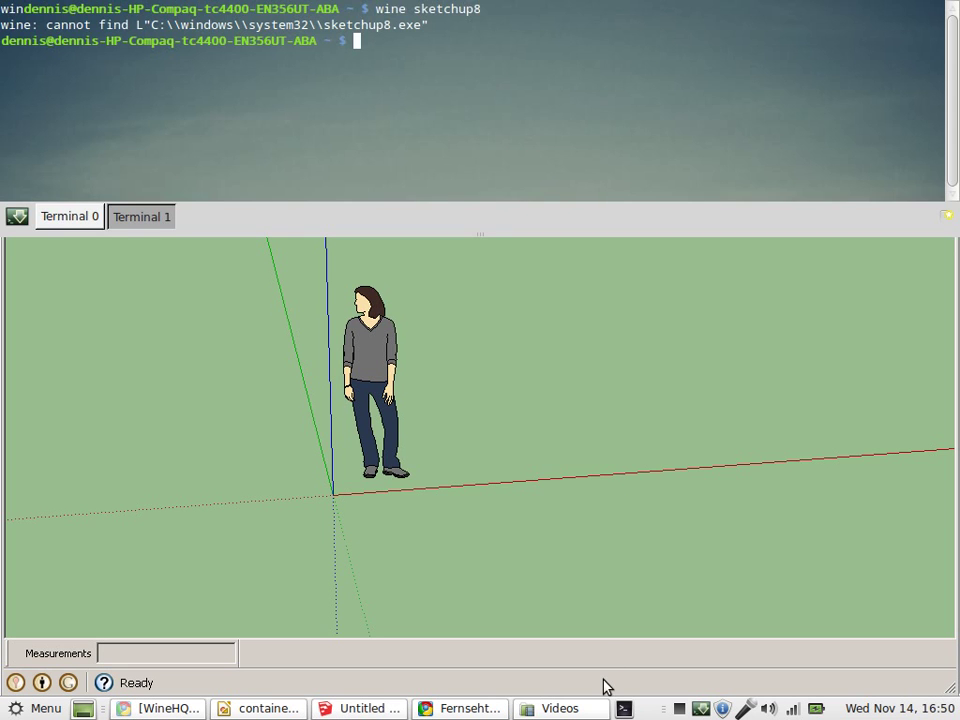
{"action": "type", "text": "wine --version"}
{"action": "key", "text": "Return"}
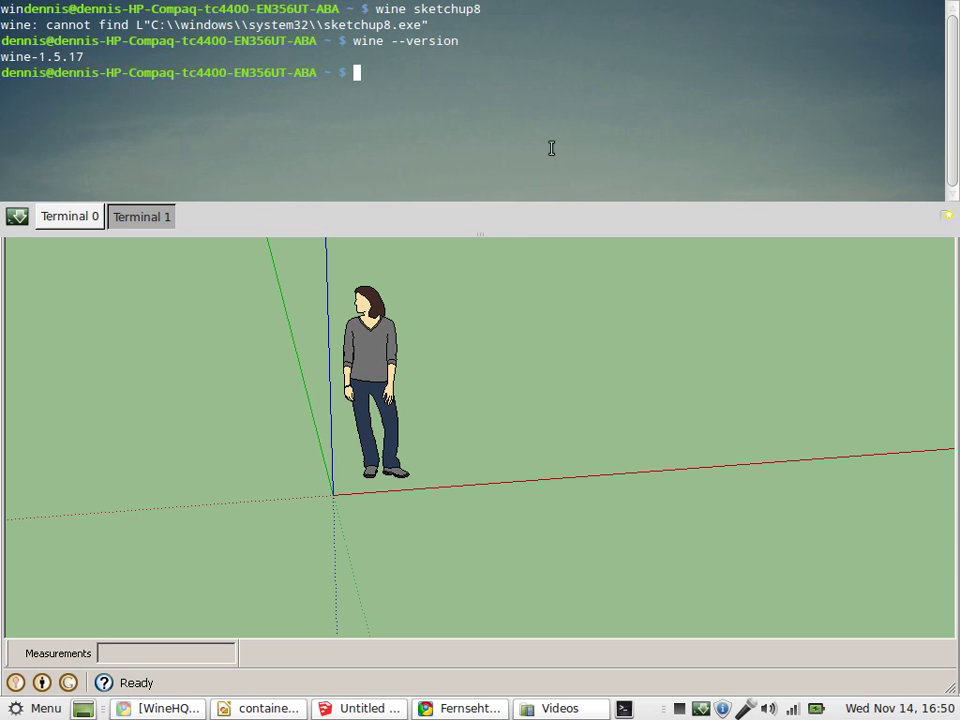
{"action": "key", "text": "F12"}
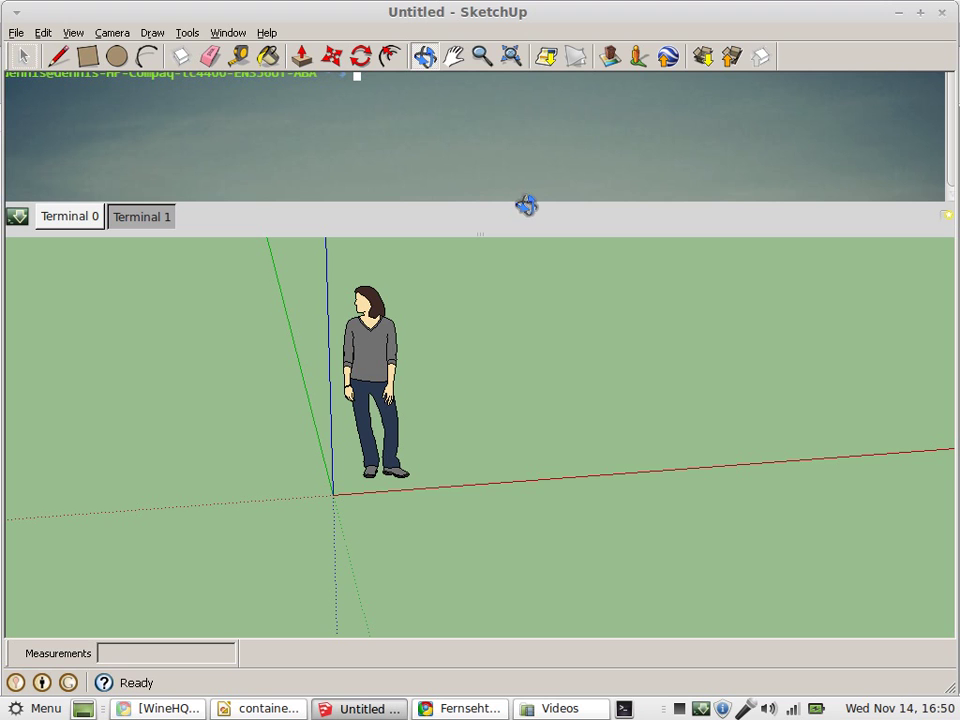
Show WineHQ's SketchUp 8.x test report and highlight the regedit HW_OK workaround paragraph
{"action": "left_click", "coordinate": [465, 709]}
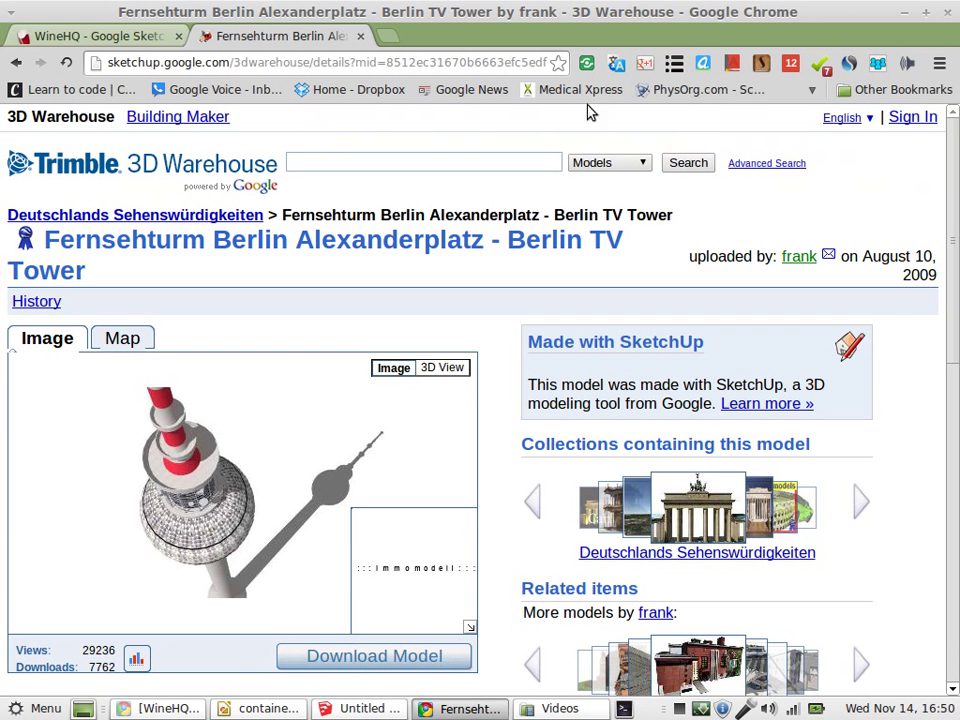
{"action": "left_click", "coordinate": [174, 707]}
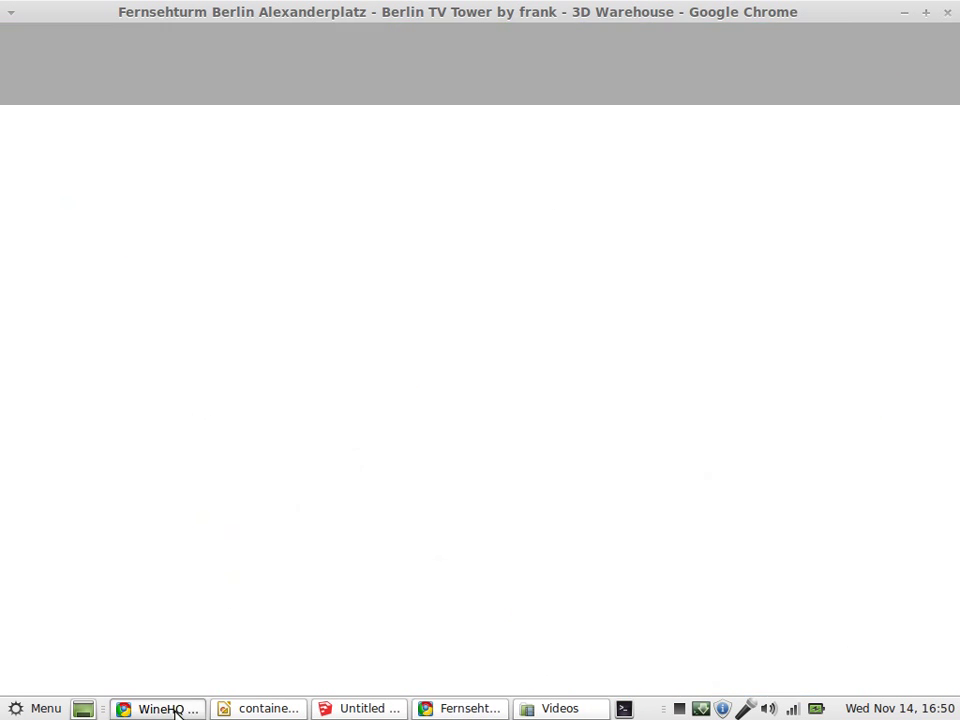
{"action": "scroll", "coordinate": [582, 531], "scroll_direction": "down", "scroll_amount": 2}
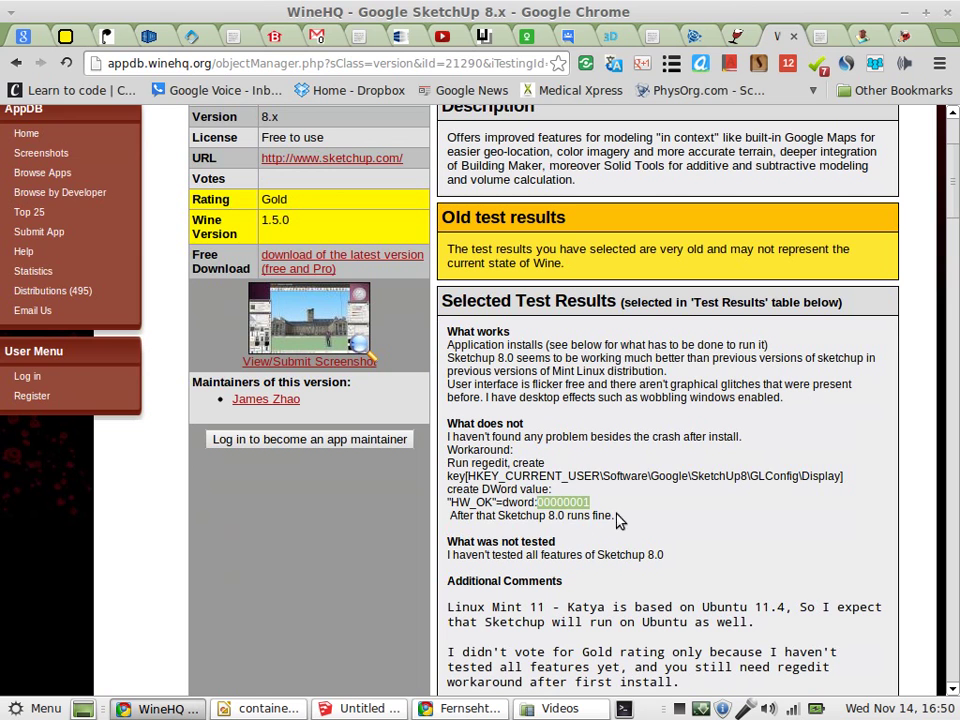
{"action": "left_click_drag", "start_coordinate": [617, 516], "coordinate": [447, 421]}
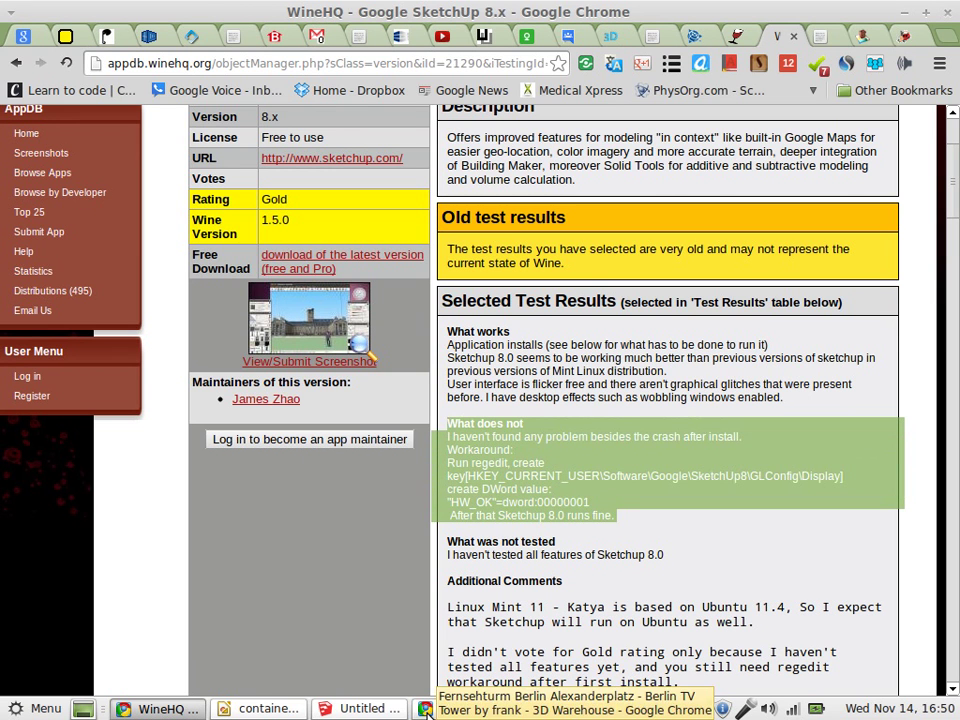
{"action": "key", "text": "F12"}
Clear the terminal and list the shell command history with 'history'
{"action": "type", "text": "cle"}
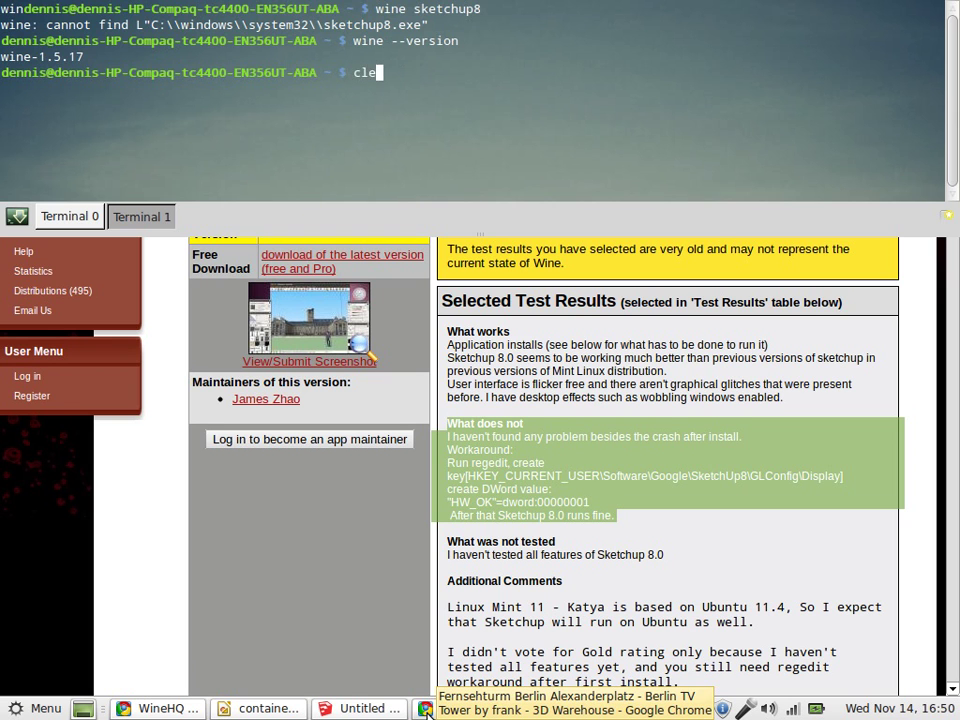
{"action": "type", "text": "ar"}
{"action": "key", "text": "Return"}
{"action": "type", "text": "histro"}
{"action": "key", "text": "BackSpace"}
{"action": "key", "text": "BackSpace"}
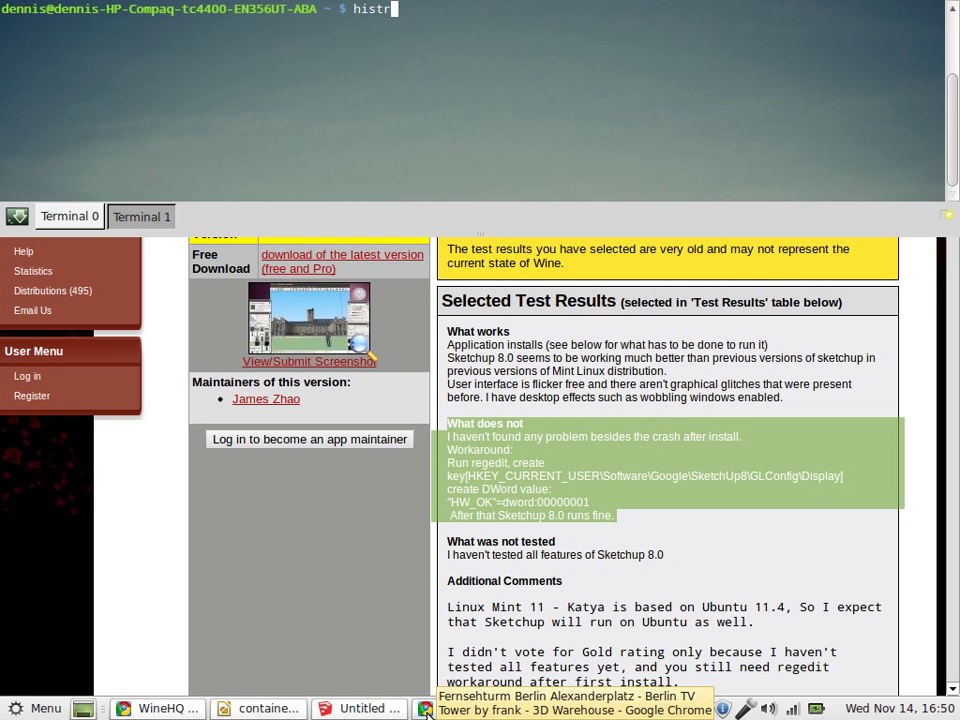
{"action": "type", "text": "ory"}
{"action": "key", "text": "Return"}
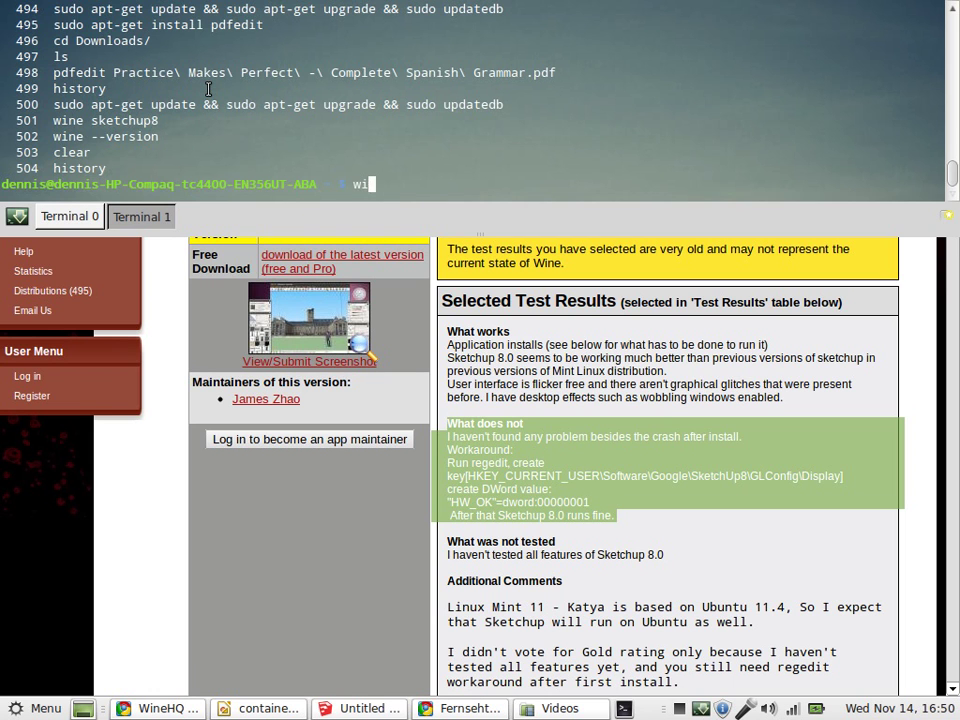
{"action": "type", "text": "ne reg"}
{"action": "key", "text": "BackSpace"}
{"action": "key", "text": "BackSpace"}
{"action": "key", "text": "BackSpace"}
{"action": "key", "text": "BackSpace"}
{"action": "key", "text": "BackSpace"}
{"action": "key", "text": "BackSpace"}
{"action": "key", "text": "BackSpace"}
{"action": "key", "text": "BackSpace"}
Copy the earlier 'wine regedit' command from the Terminal 0 tab and run it
{"action": "left_click", "coordinate": [76, 217]}
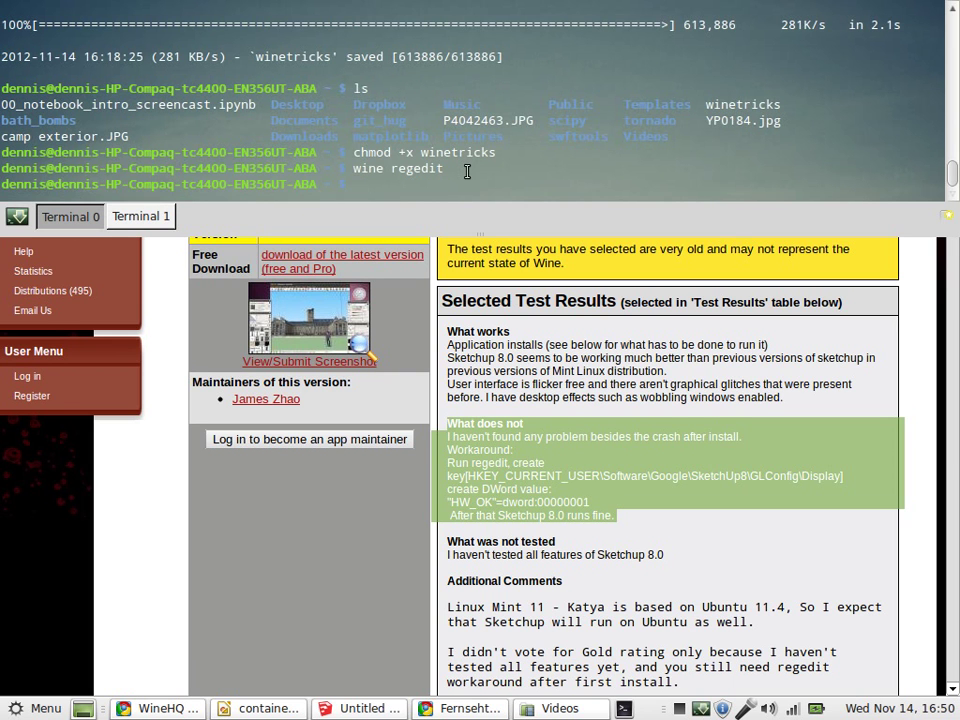
{"action": "left_click_drag", "start_coordinate": [353, 168], "coordinate": [938, 169]}
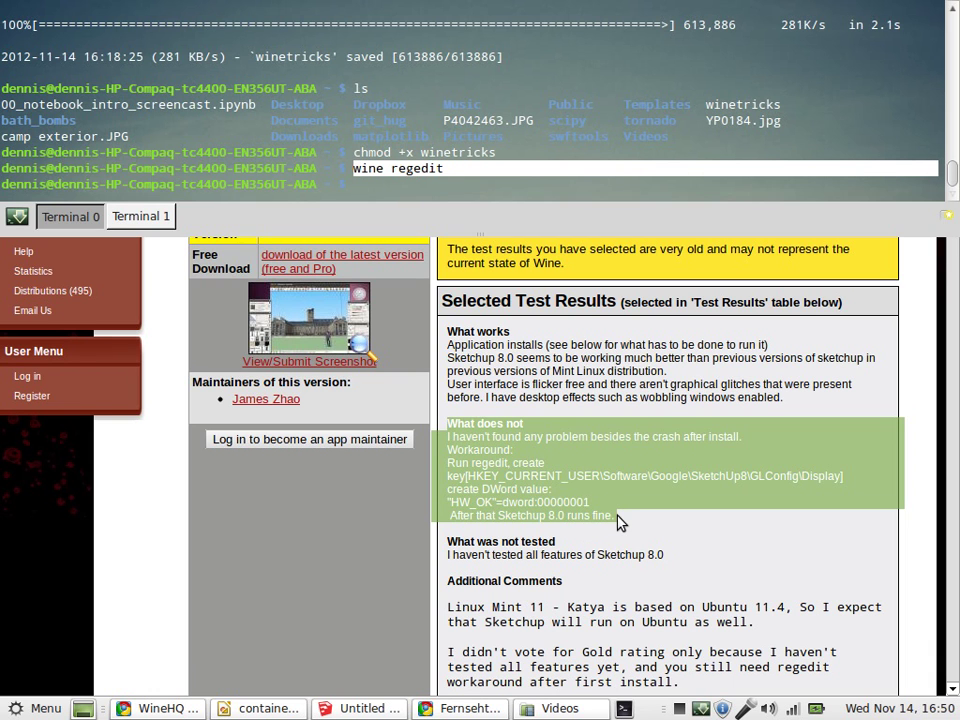
{"action": "left_click", "coordinate": [415, 191]}
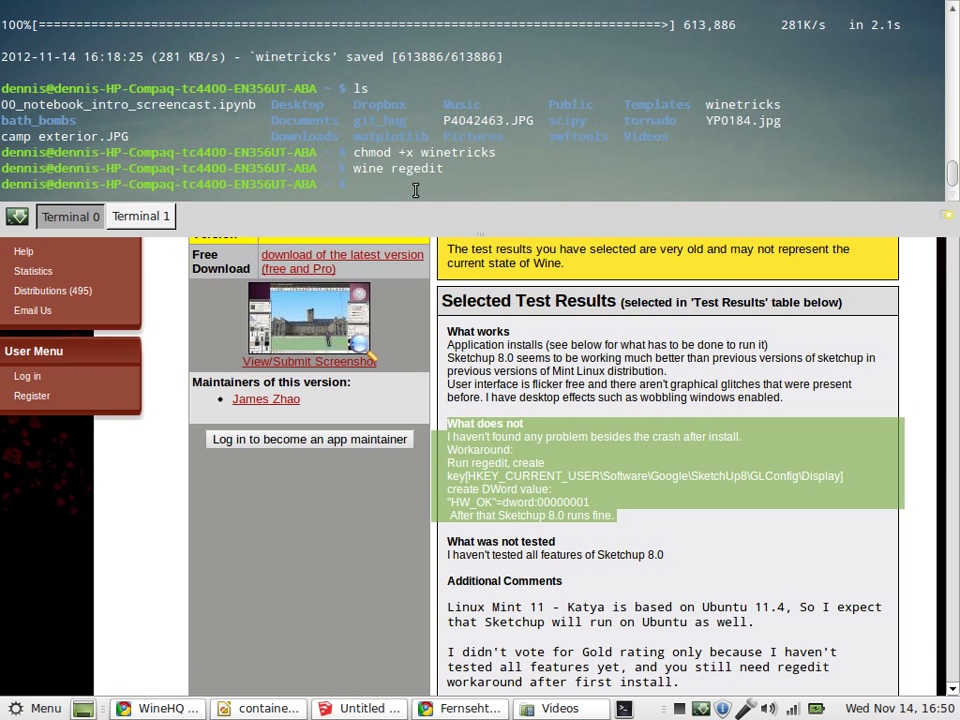
{"action": "middle_click", "coordinate": [415, 190]}
{"action": "key", "text": "Return"}
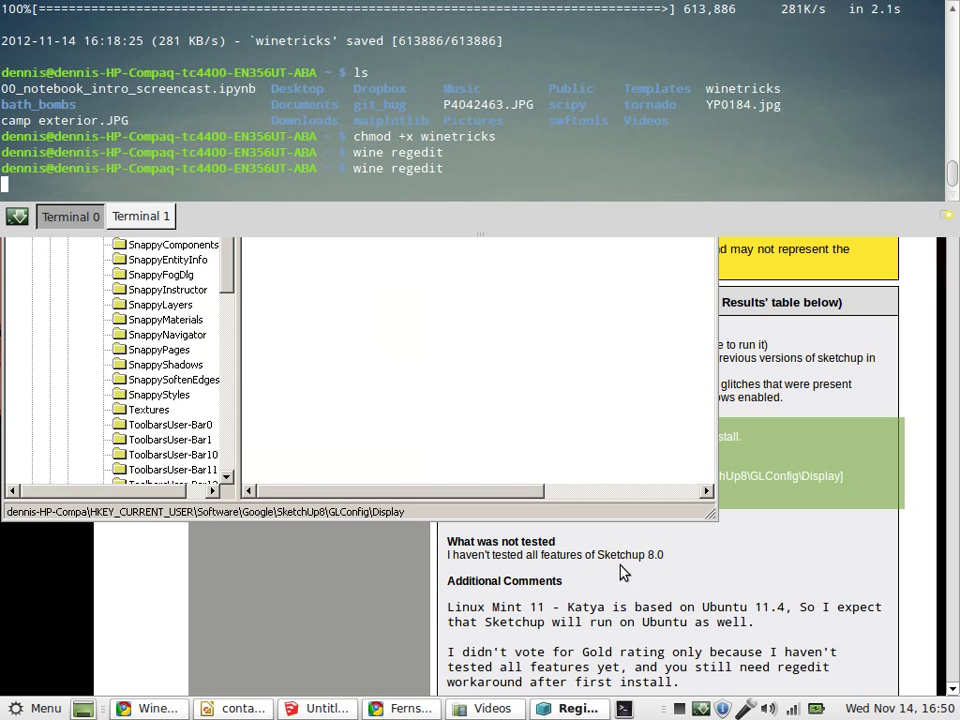
Rename the new SketchUp8 GLConfig key to Display, checking the WineHQ workaround steps alongside
{"action": "left_click", "coordinate": [770, 440]}
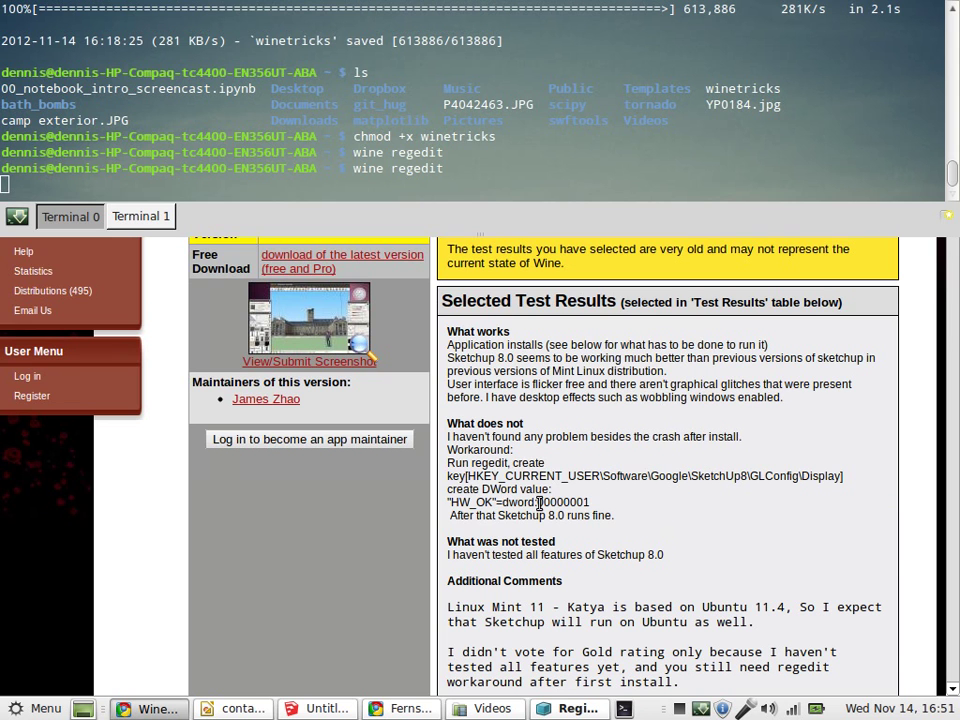
{"action": "left_click", "coordinate": [578, 708]}
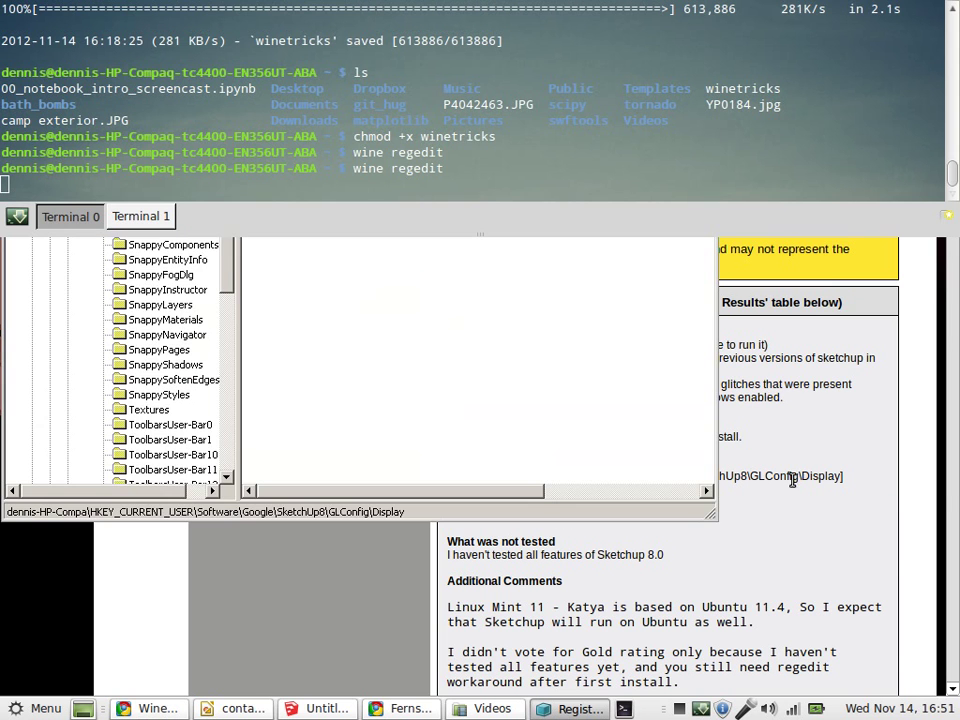
{"action": "scroll", "coordinate": [227, 386], "scroll_direction": "up", "scroll_amount": 6}
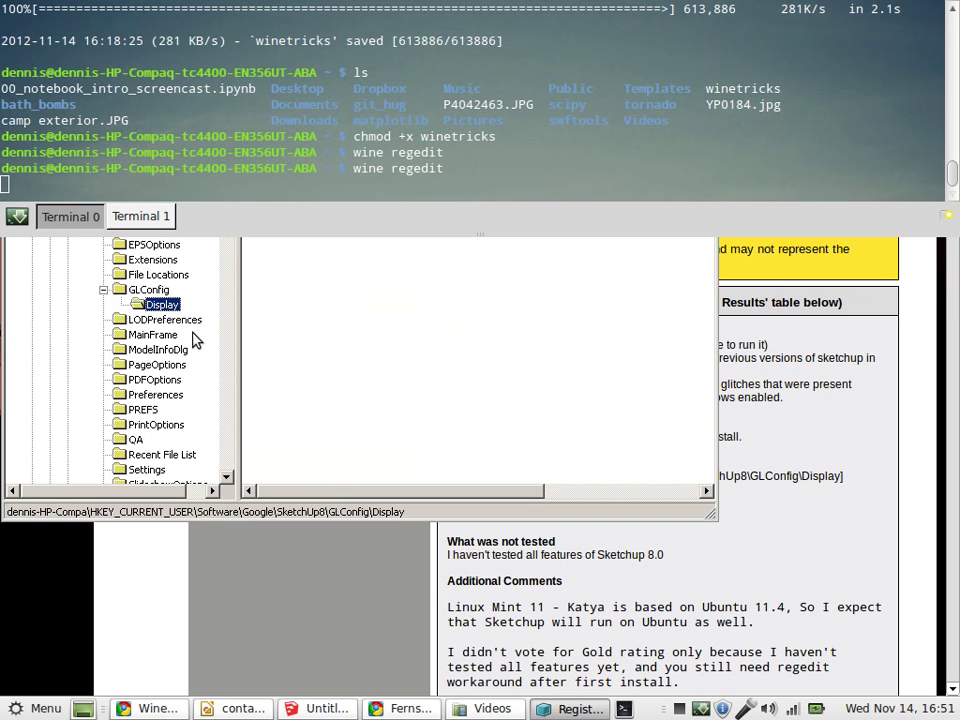
{"action": "left_click", "coordinate": [162, 304]}
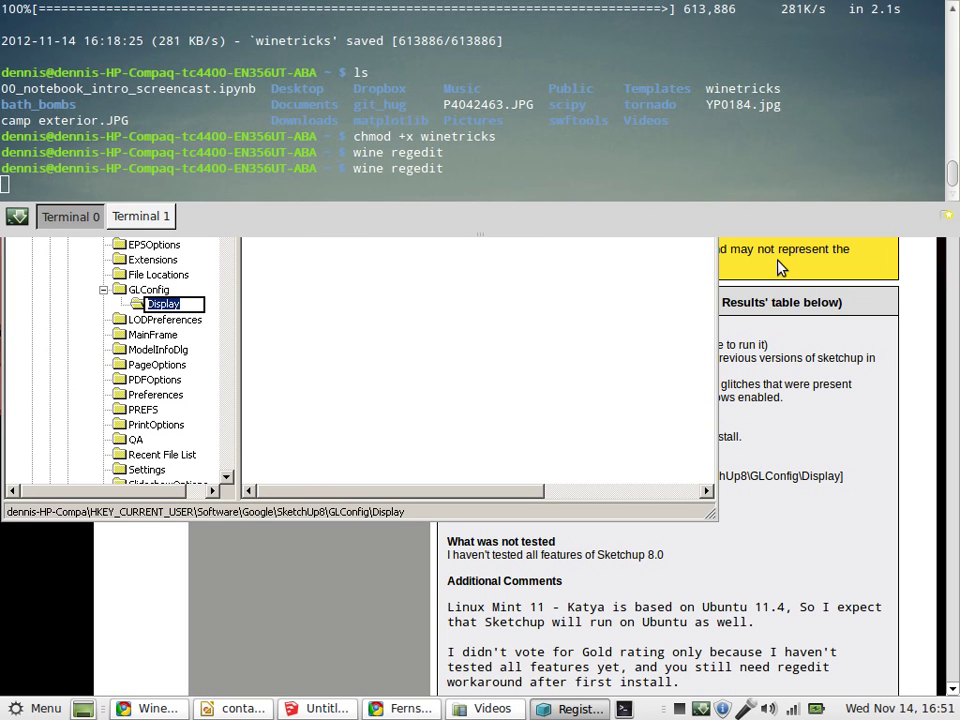
{"action": "key", "text": "F12"}
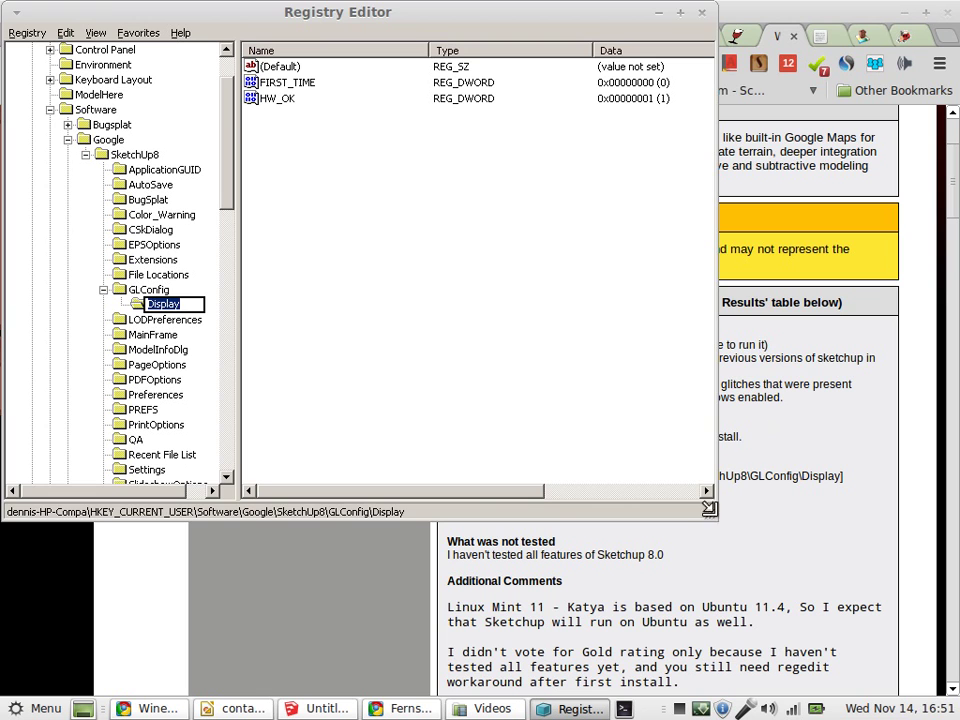
{"action": "left_click_drag", "start_coordinate": [710, 514], "coordinate": [762, 372]}
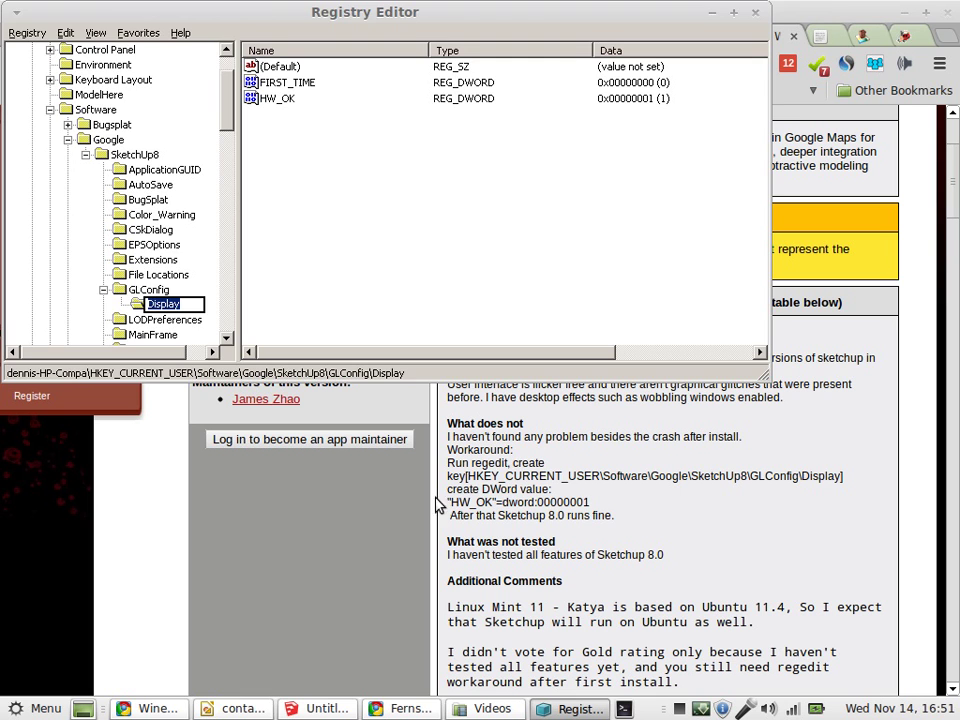
{"action": "left_click_drag", "start_coordinate": [481, 492], "coordinate": [459, 491]}
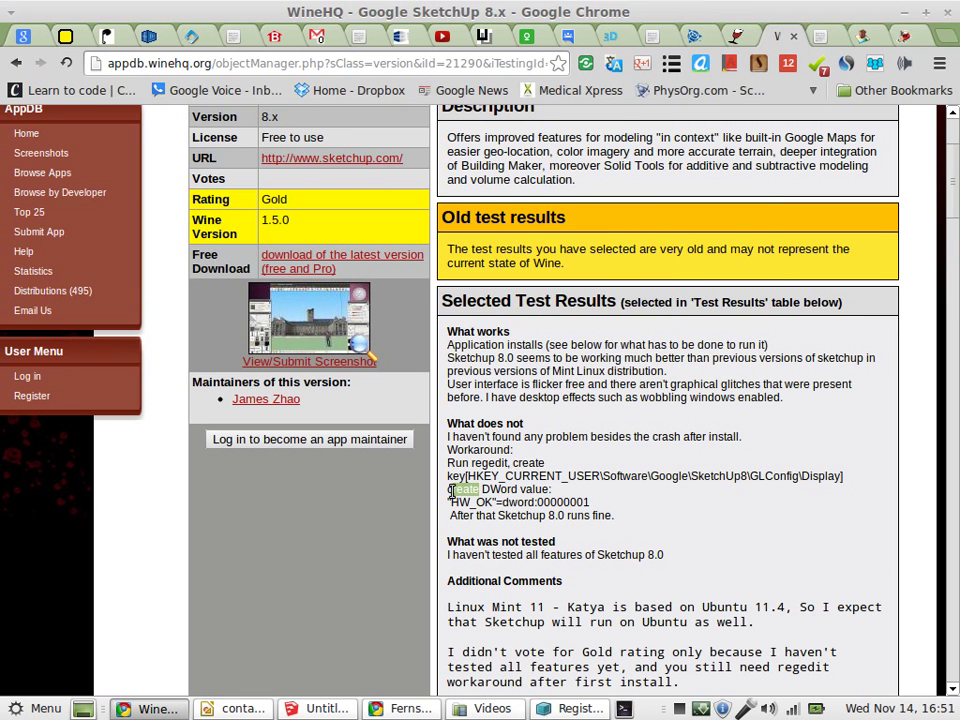
{"action": "key", "text": "alt+Tab"}
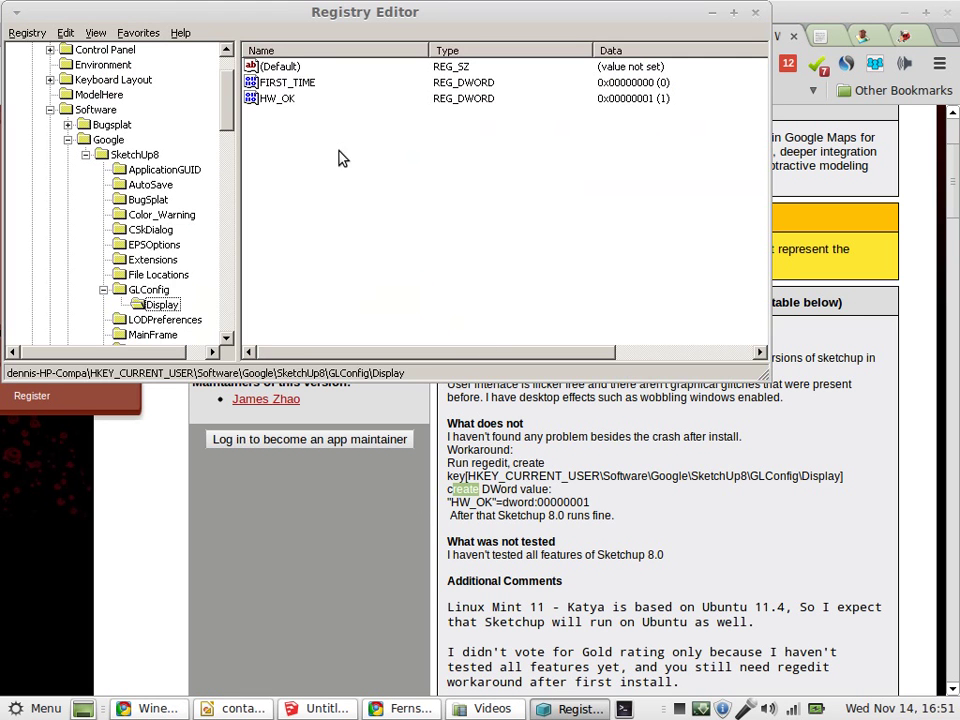
Confirm HW_OK is set to 1 in the Display key and close the Registry Editor
{"action": "left_click", "coordinate": [283, 101]}
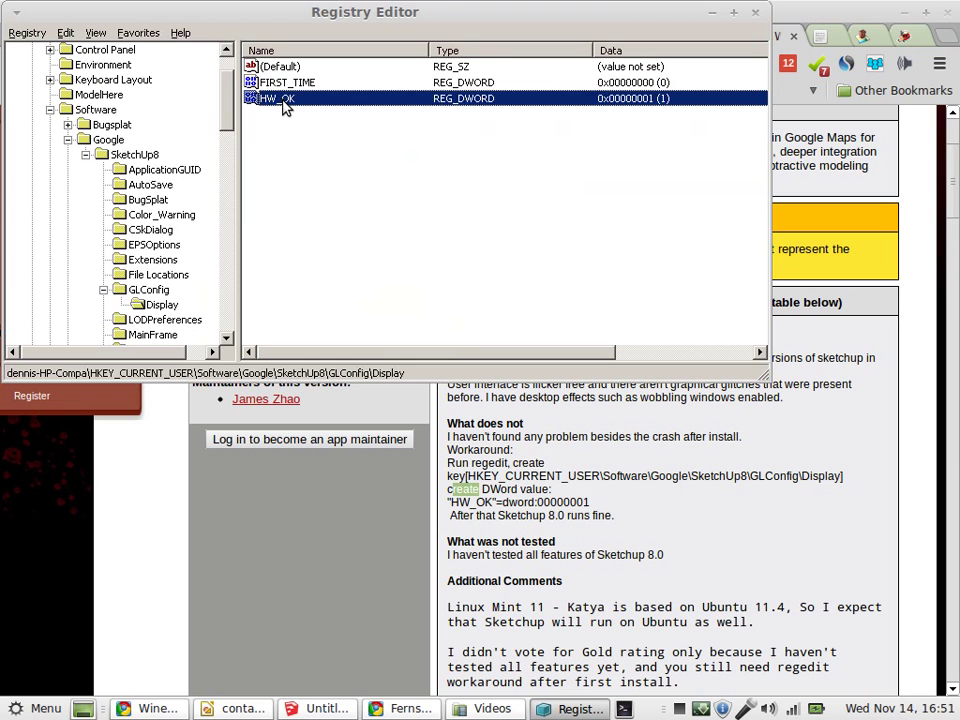
{"action": "double_click", "coordinate": [283, 101]}
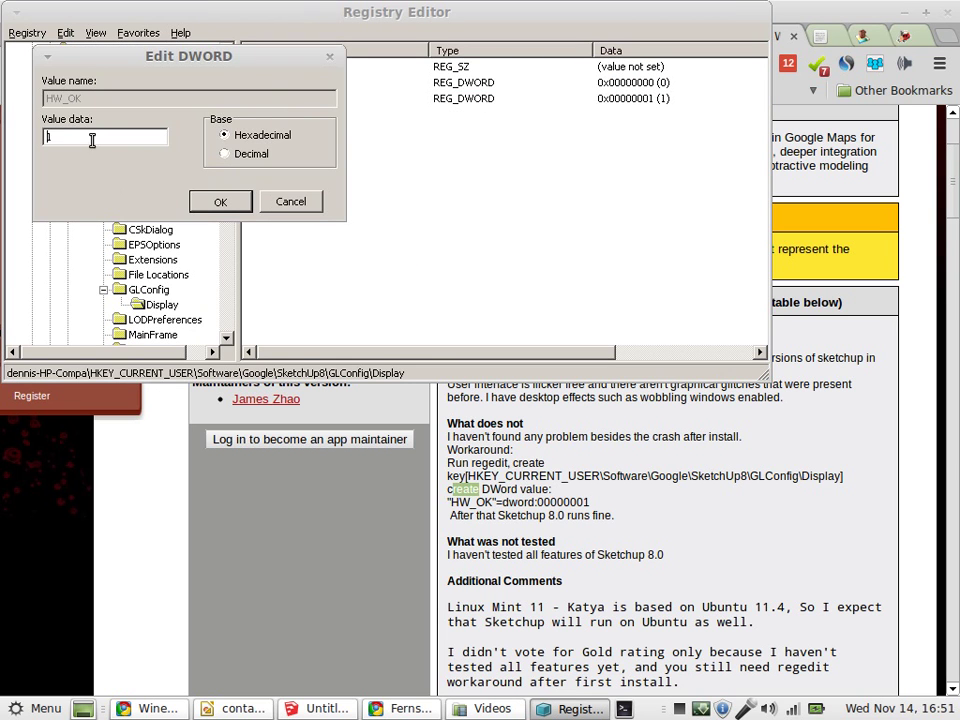
{"action": "left_click", "coordinate": [221, 203]}
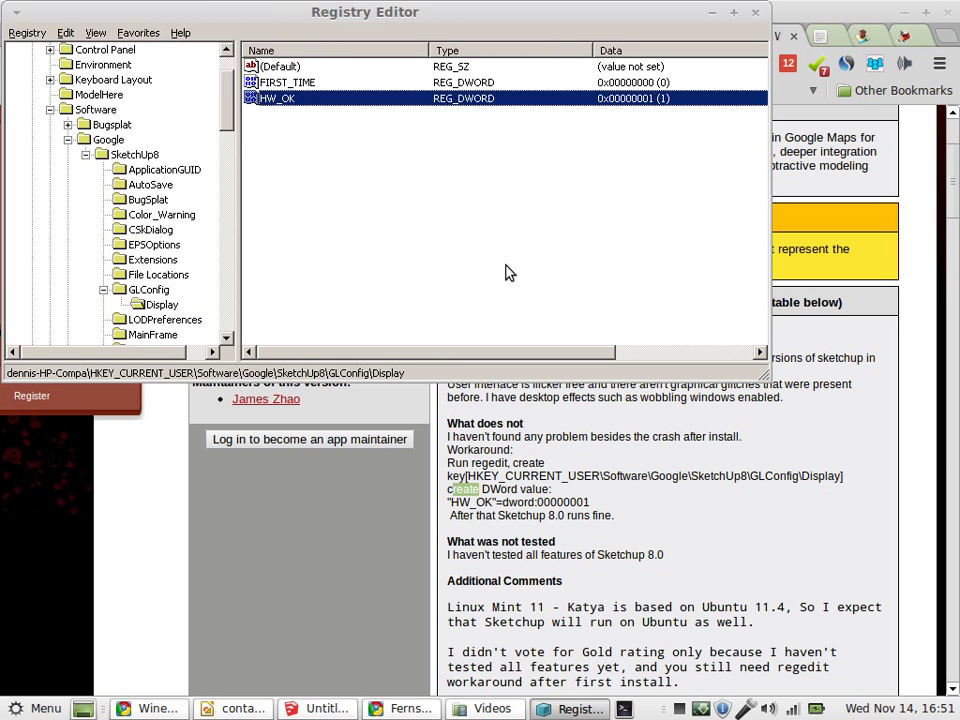
{"action": "left_click", "coordinate": [757, 17]}
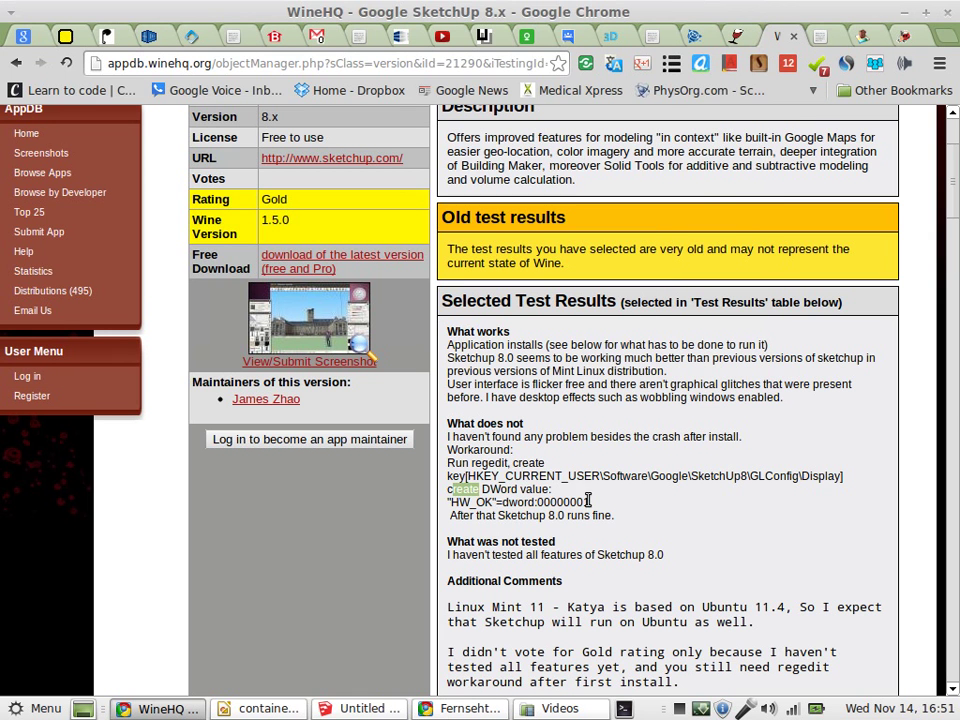
Minimize both Chrome windows and the drawing, close the Videos file manager, and return to SketchUp
{"action": "left_click", "coordinate": [347, 709]}
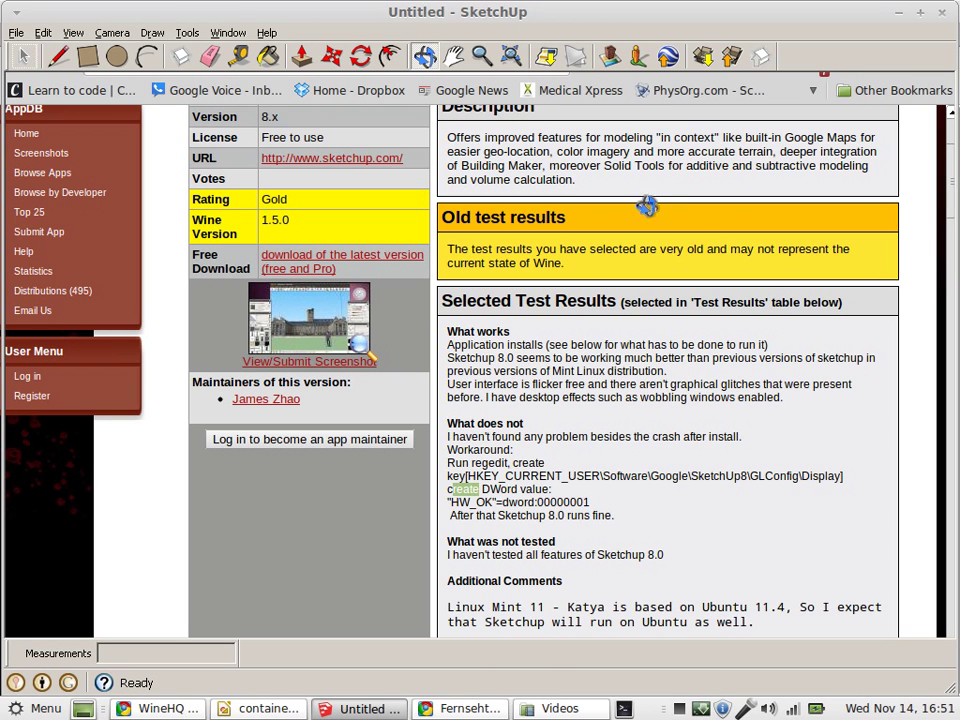
{"action": "left_click", "coordinate": [900, 14]}
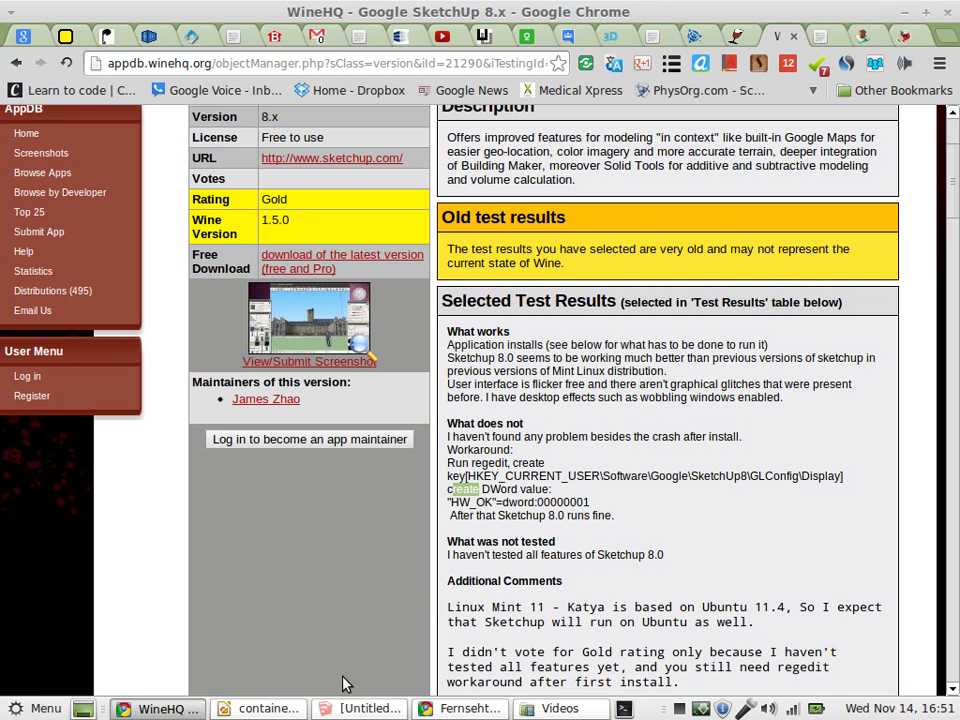
{"action": "left_click", "coordinate": [900, 16]}
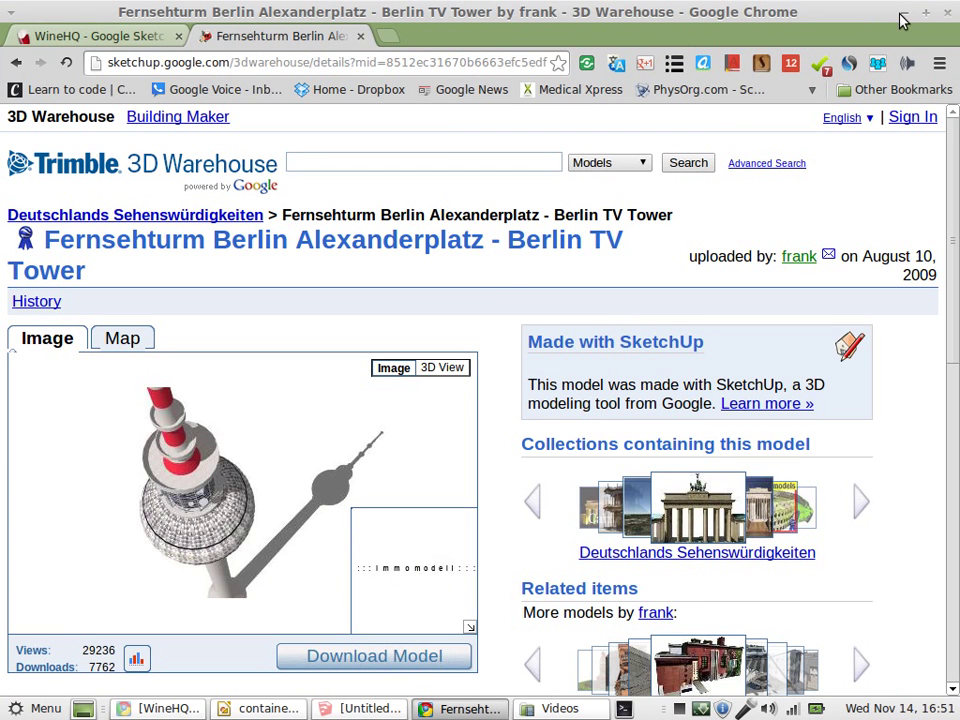
{"action": "left_click", "coordinate": [900, 16]}
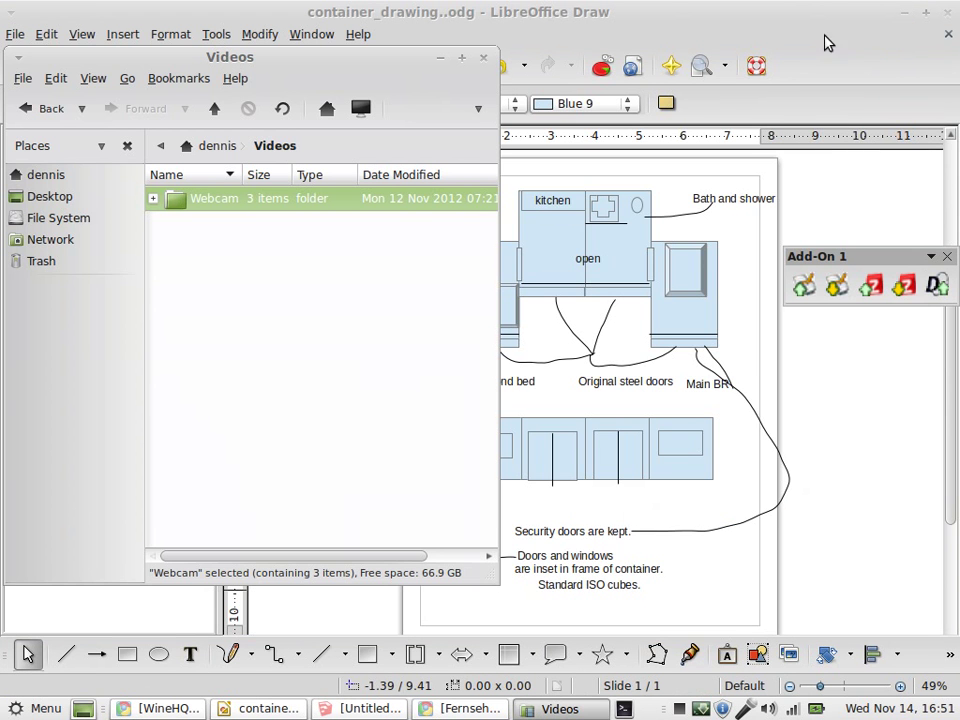
{"action": "left_click", "coordinate": [484, 58]}
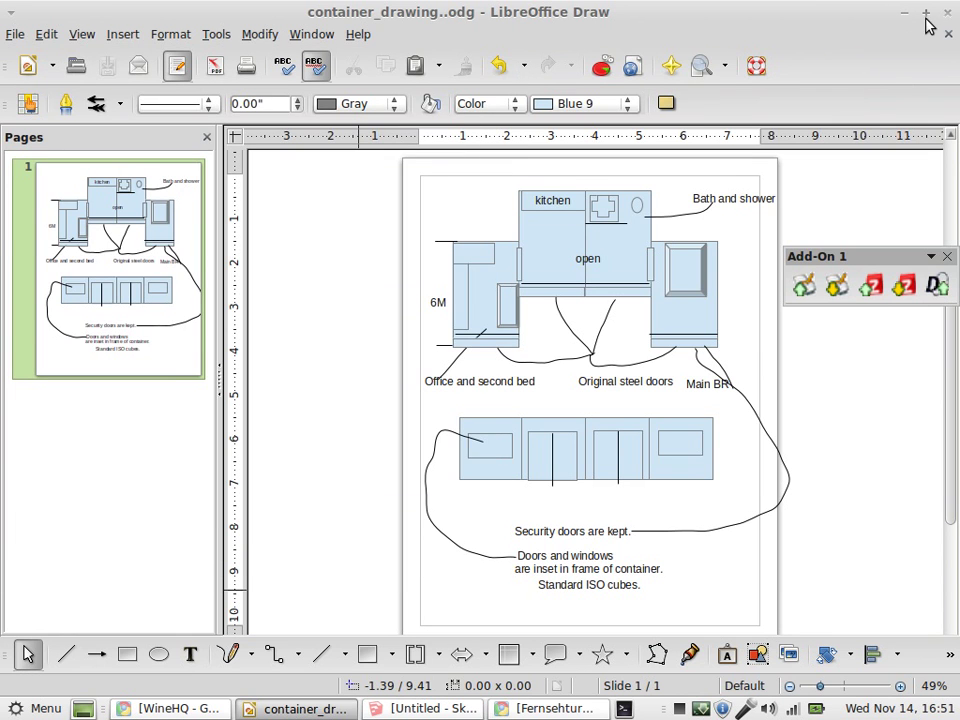
{"action": "left_click", "coordinate": [904, 14]}
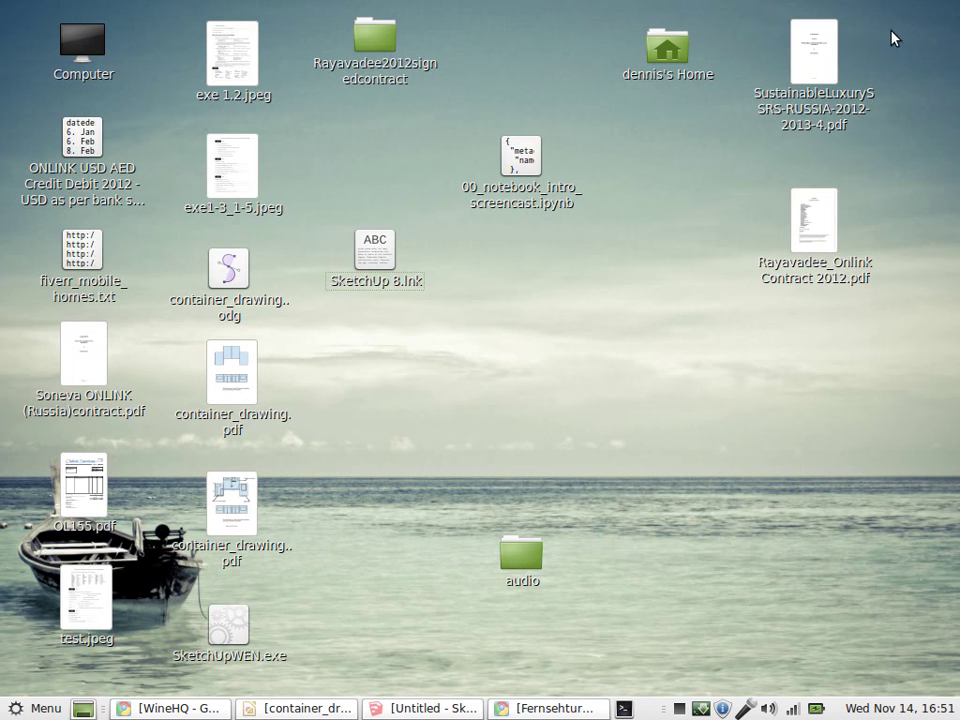
{"action": "left_click", "coordinate": [410, 708]}
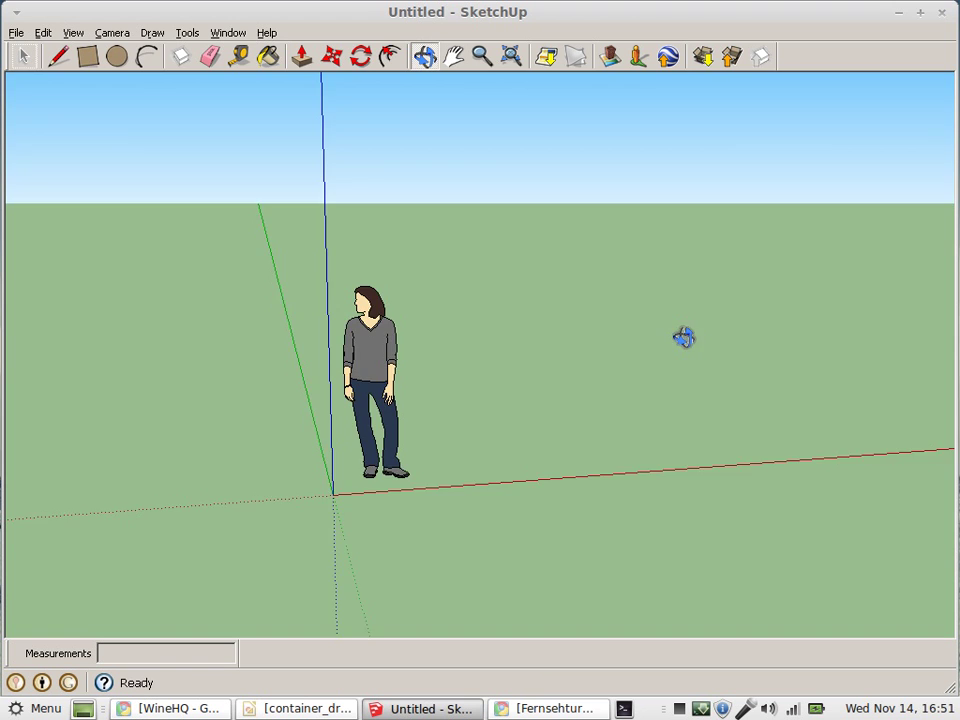
Draw a ground rectangle beside the default figure and push/pull it up into a solid box
{"action": "mouse_move", "coordinate": [684, 336]}
{"action": "left_mouse_down"}
{"action": "mouse_move", "coordinate": [493, 396]}
{"action": "mouse_move", "coordinate": [735, 274]}
{"action": "mouse_move", "coordinate": [541, 385]}
{"action": "mouse_move", "coordinate": [300, 107]}
{"action": "left_mouse_up"}
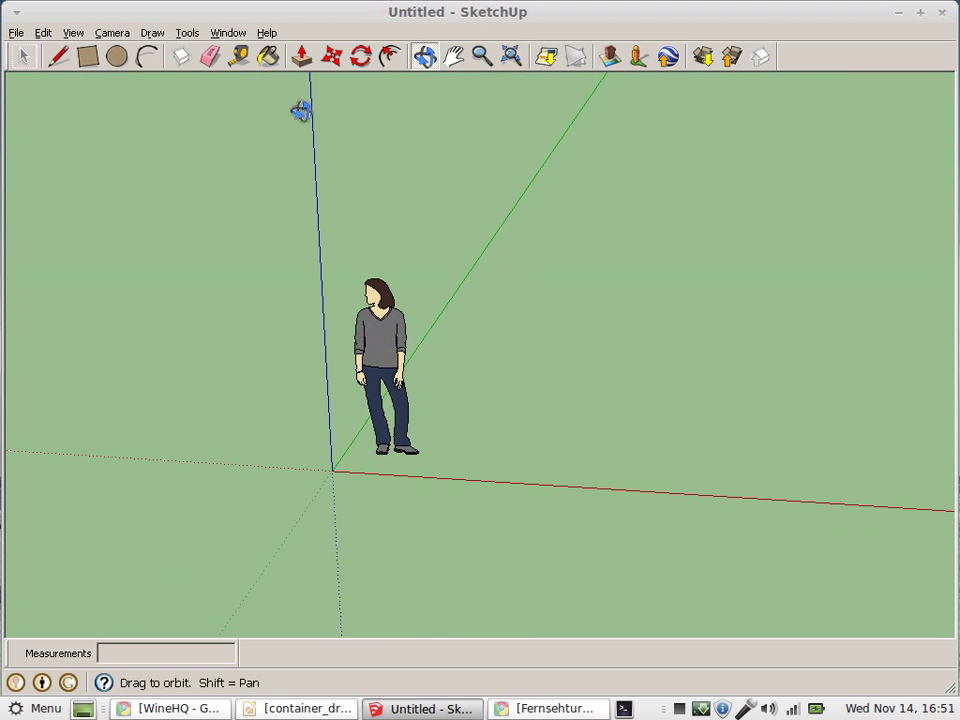
{"action": "left_click", "coordinate": [88, 56]}
{"action": "left_click", "coordinate": [553, 310]}
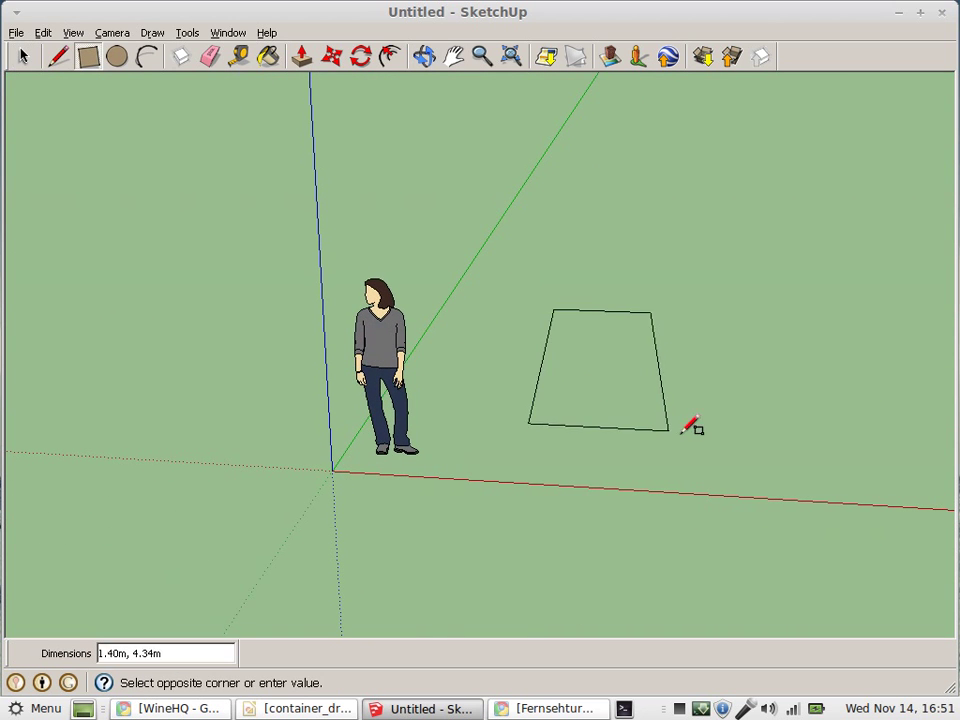
{"action": "left_click", "coordinate": [708, 410]}
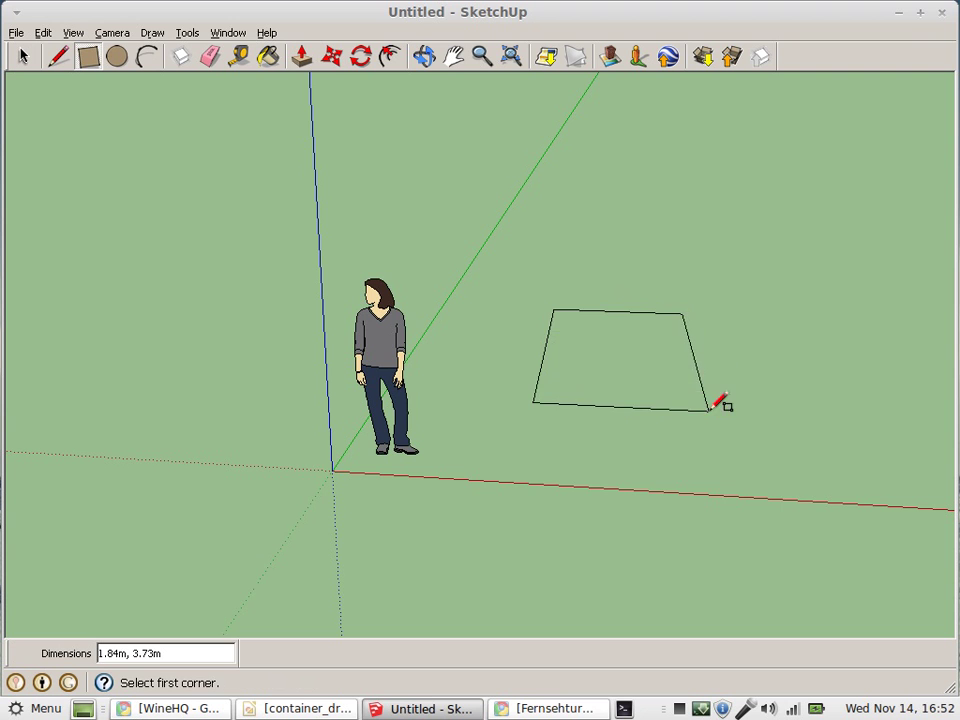
{"action": "left_click", "coordinate": [302, 56]}
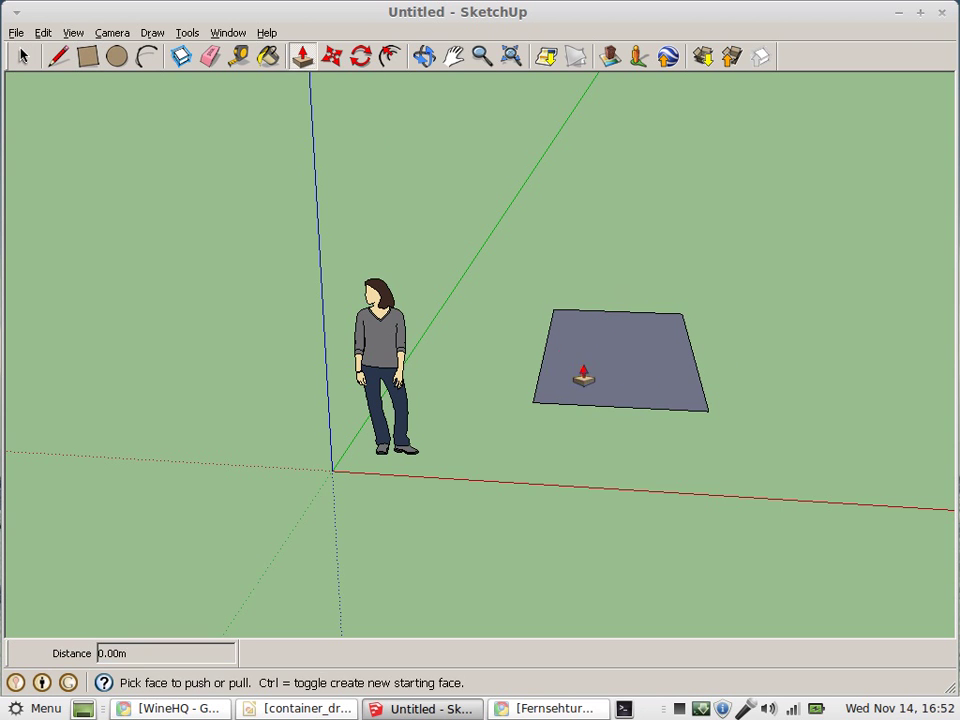
{"action": "left_click_drag", "start_coordinate": [583, 377], "coordinate": [650, 245]}
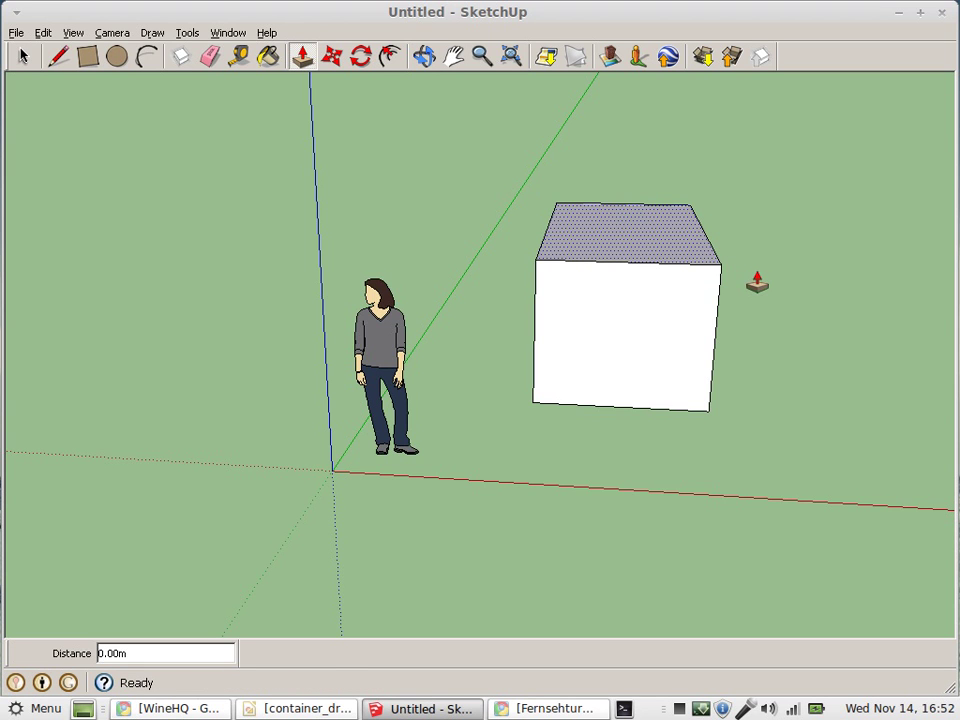
{"action": "left_click", "coordinate": [222, 33]}
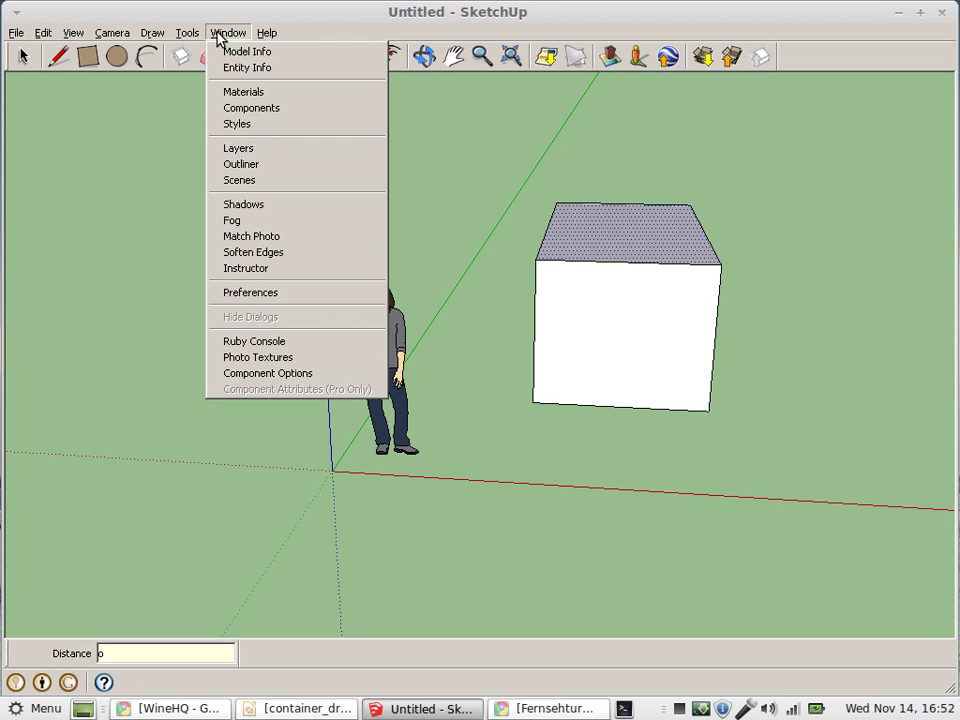
{"action": "left_click", "coordinate": [280, 294]}
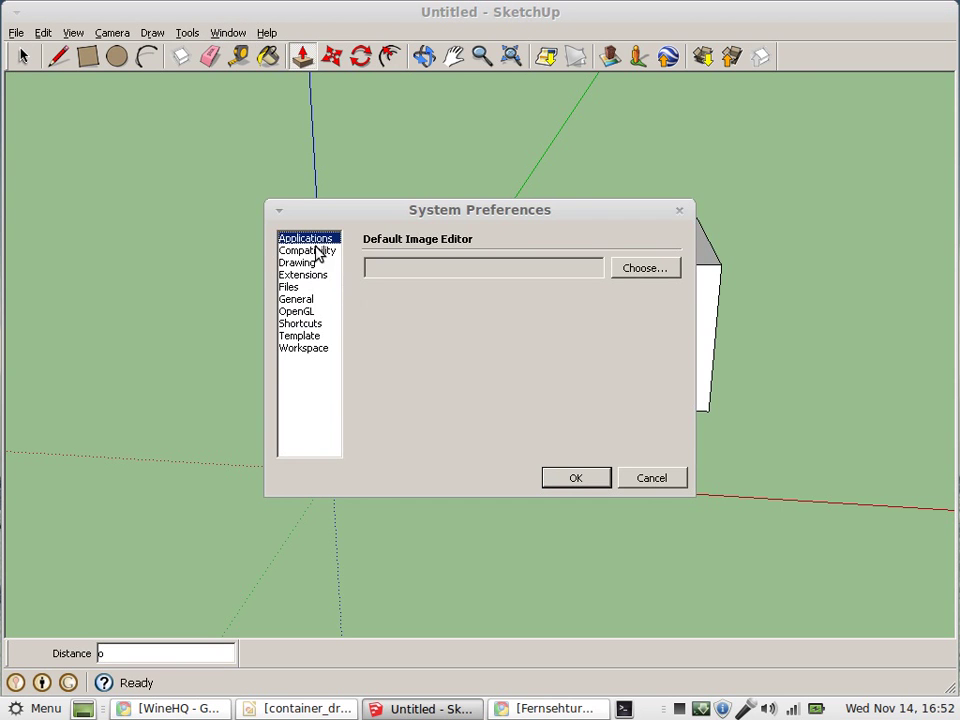
{"action": "left_click", "coordinate": [316, 325]}
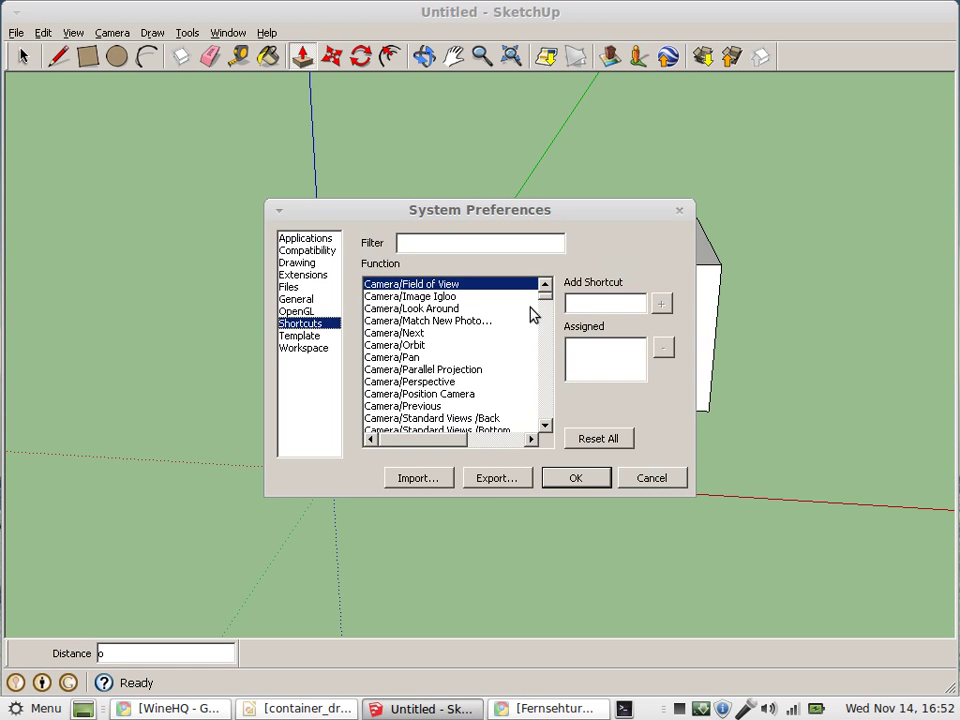
{"action": "left_click_drag", "start_coordinate": [545, 303], "coordinate": [551, 369]}
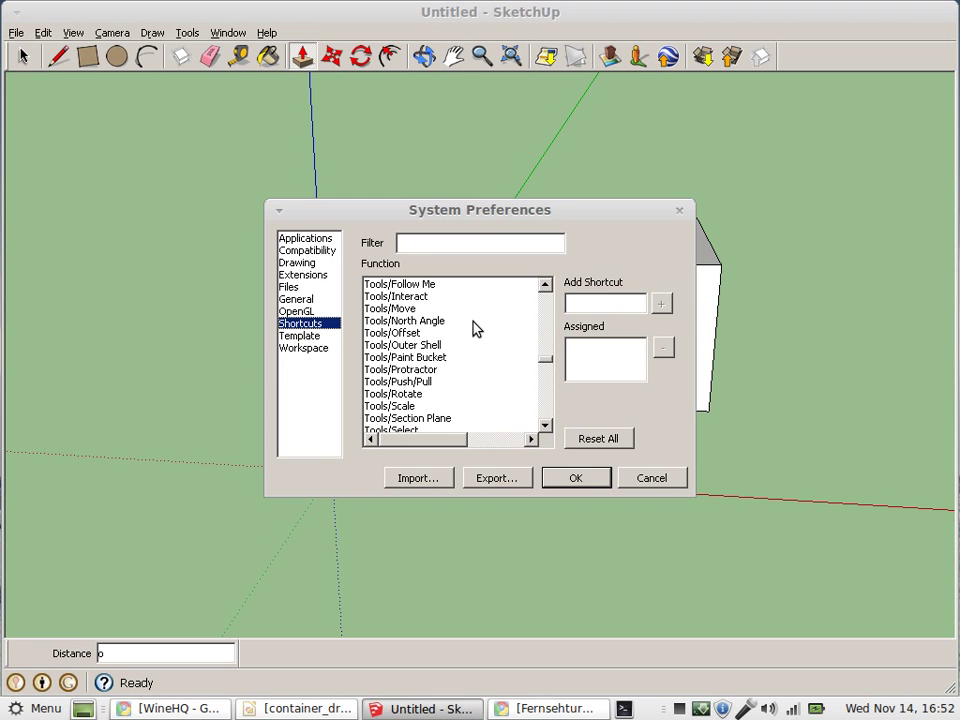
{"action": "scroll", "coordinate": [475, 330], "scroll_direction": "up", "scroll_amount": 1}
{"action": "scroll", "coordinate": [475, 330], "scroll_direction": "down", "scroll_amount": 3}
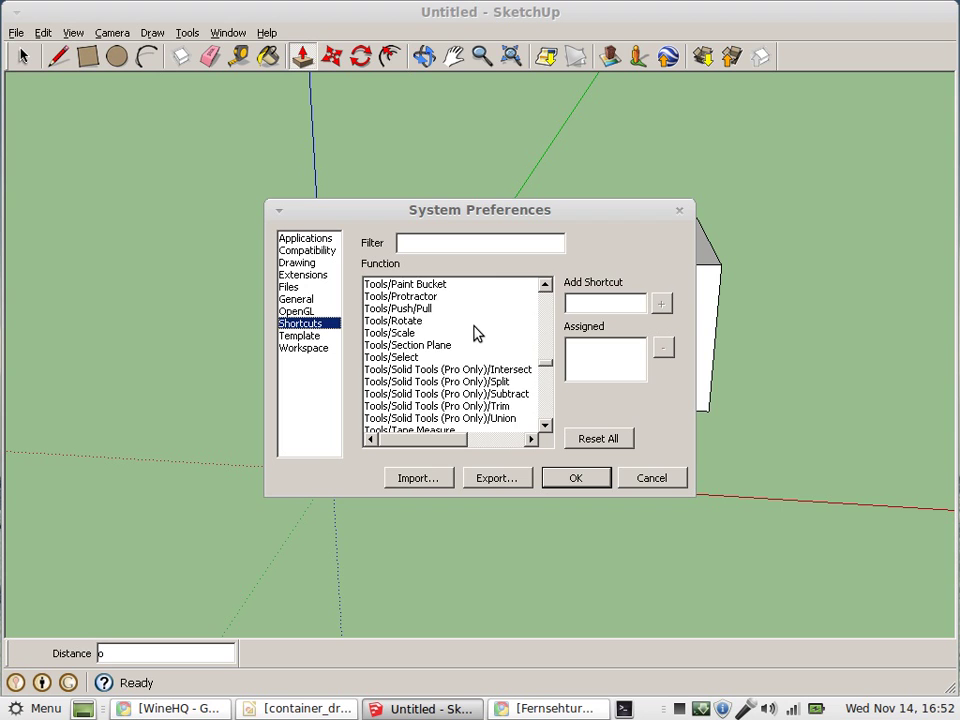
{"action": "scroll", "coordinate": [475, 333], "scroll_direction": "down", "scroll_amount": 2}
{"action": "scroll", "coordinate": [475, 333], "scroll_direction": "up", "scroll_amount": 2}
{"action": "scroll", "coordinate": [475, 333], "scroll_direction": "up", "scroll_amount": 1}
{"action": "scroll", "coordinate": [475, 333], "scroll_direction": "up", "scroll_amount": 1}
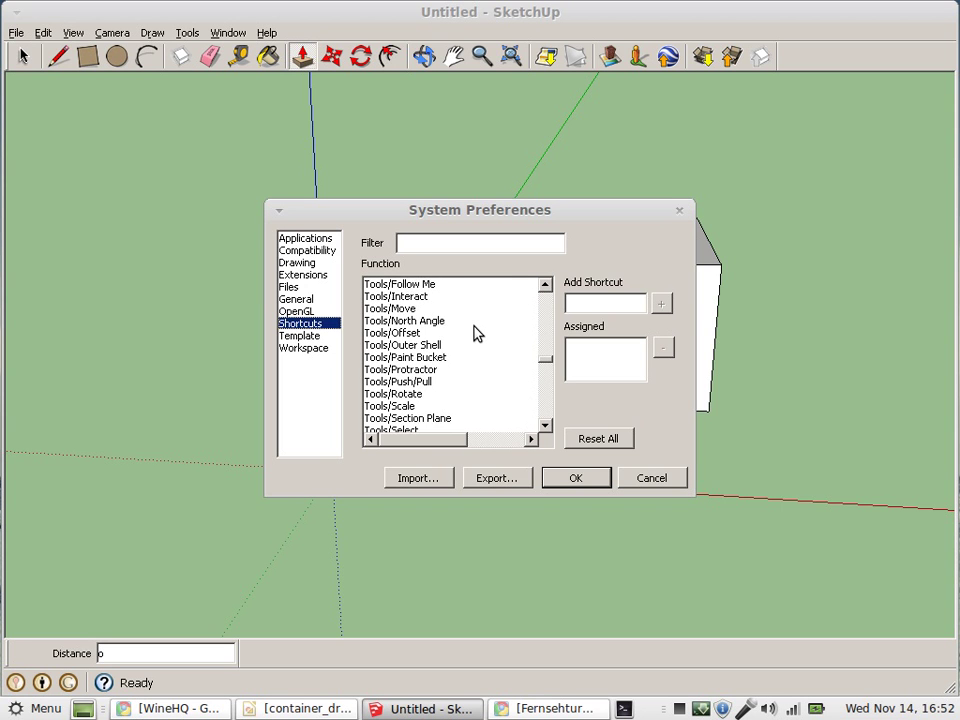
{"action": "scroll", "coordinate": [475, 333], "scroll_direction": "up", "scroll_amount": 2}
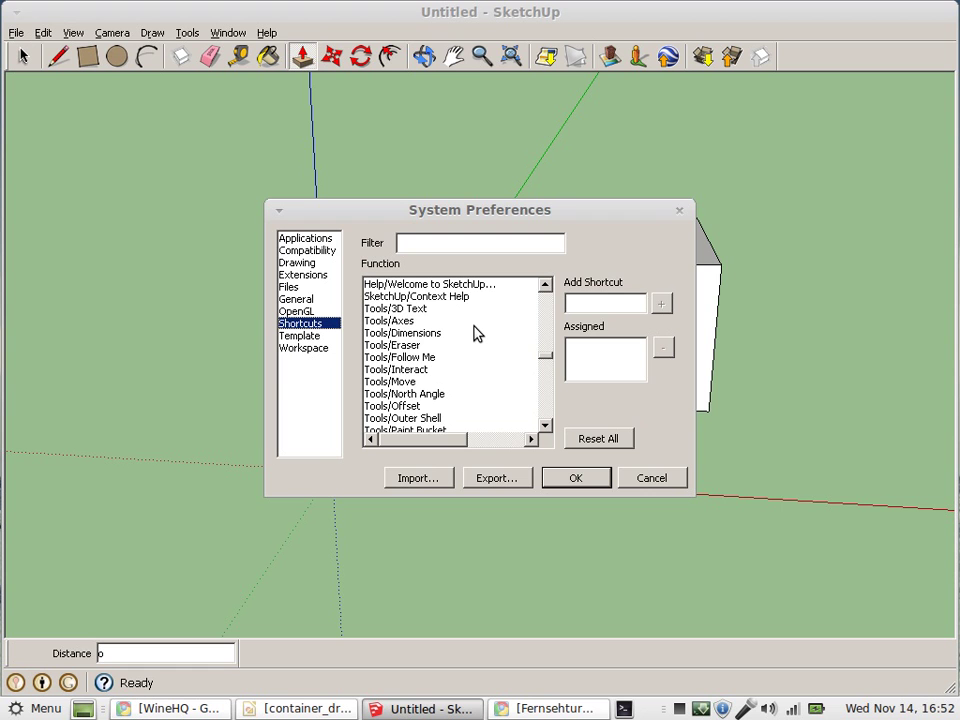
{"action": "scroll", "coordinate": [475, 333], "scroll_direction": "down", "scroll_amount": 19}
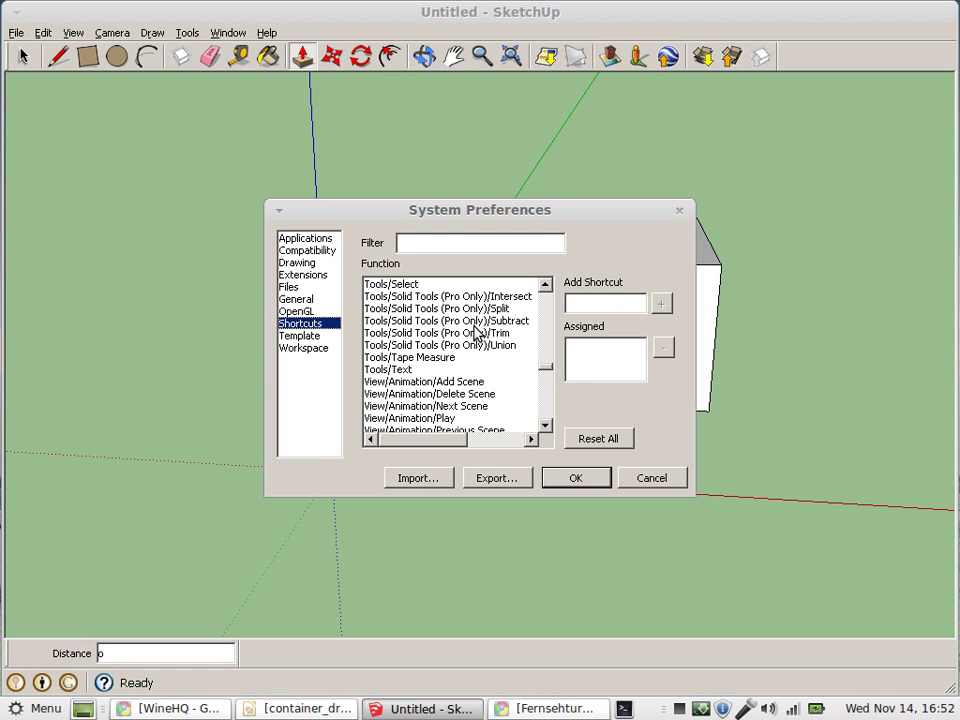
{"action": "scroll", "coordinate": [475, 333], "scroll_direction": "down", "scroll_amount": 12}
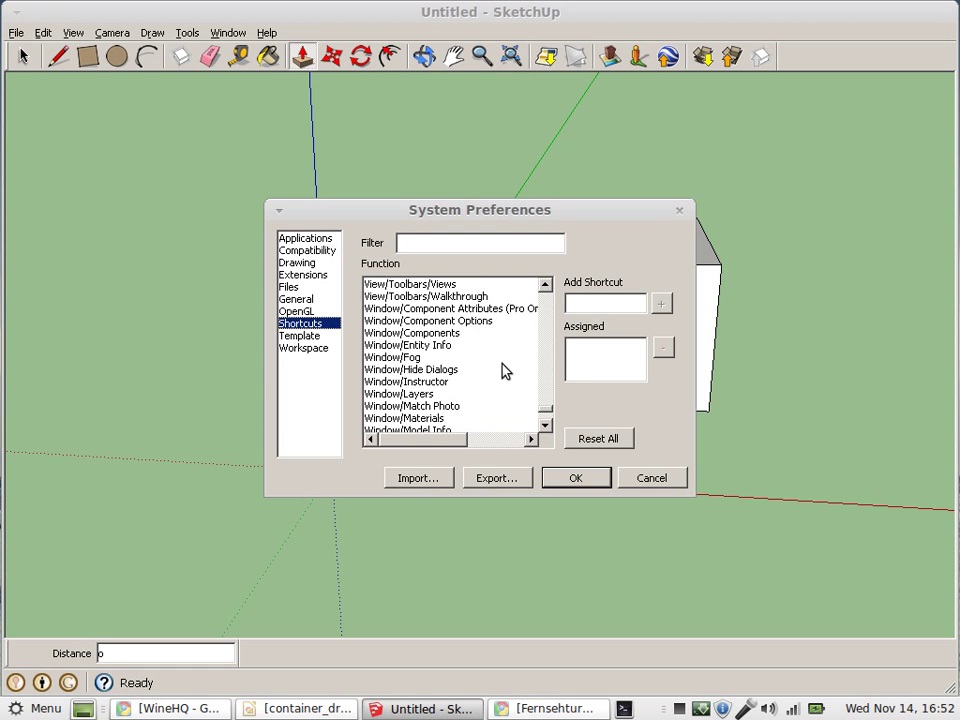
{"action": "mouse_move", "coordinate": [548, 418]}
{"action": "left_mouse_down"}
{"action": "mouse_move", "coordinate": [542, 427]}
{"action": "mouse_move", "coordinate": [545, 305]}
{"action": "mouse_move", "coordinate": [540, 325]}
{"action": "left_mouse_up"}
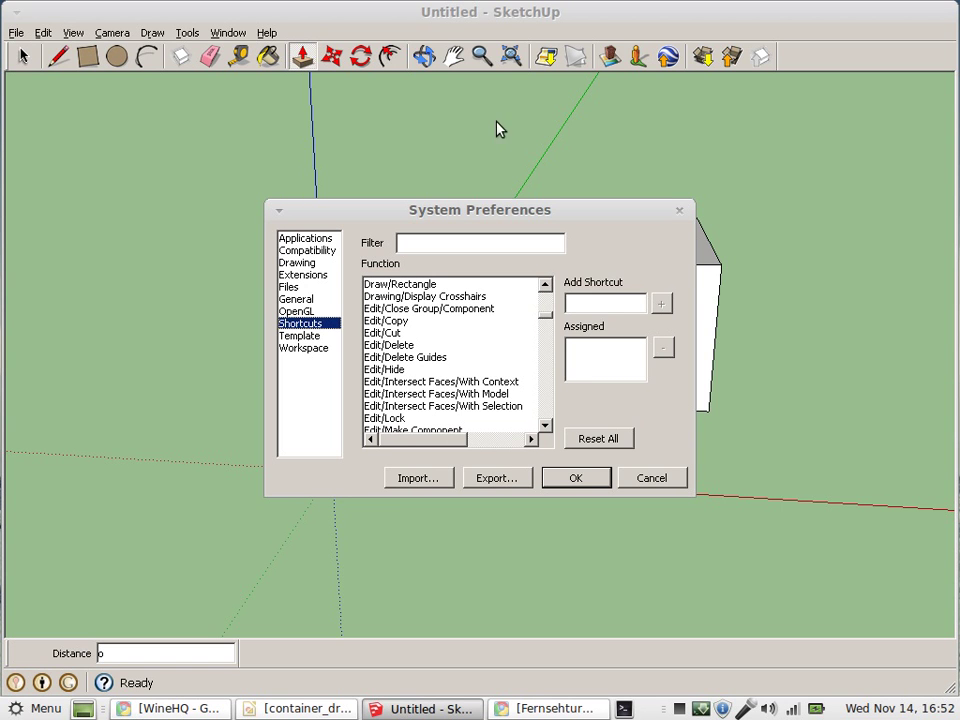
{"action": "left_click", "coordinate": [600, 482]}
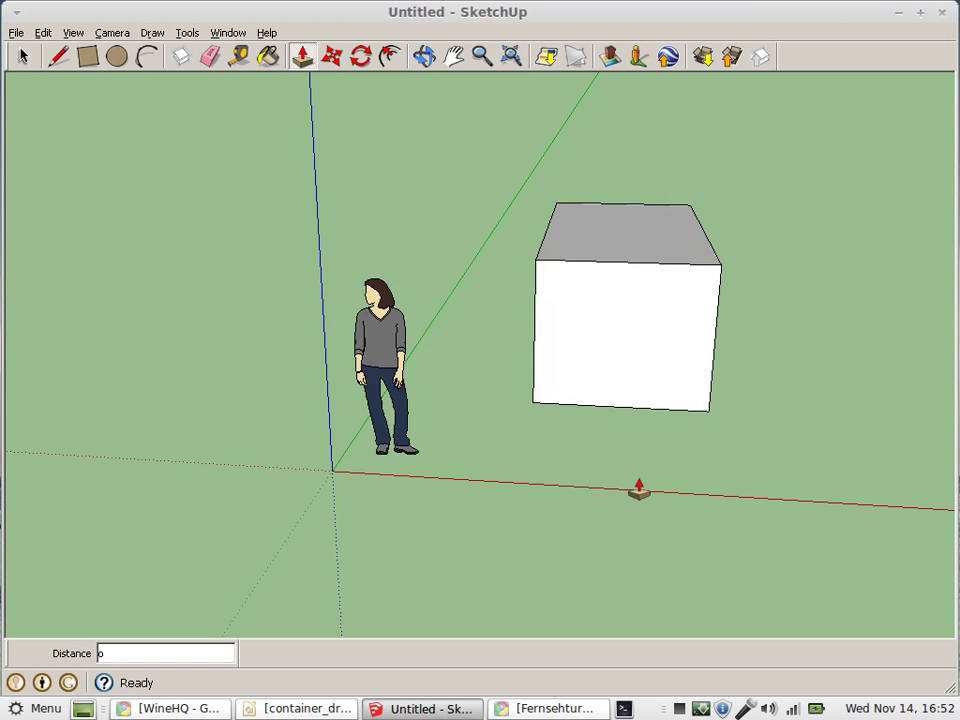
Orbit around the box and use Get Models to load the Trimble 3D Warehouse home page
{"action": "left_click", "coordinate": [427, 56]}
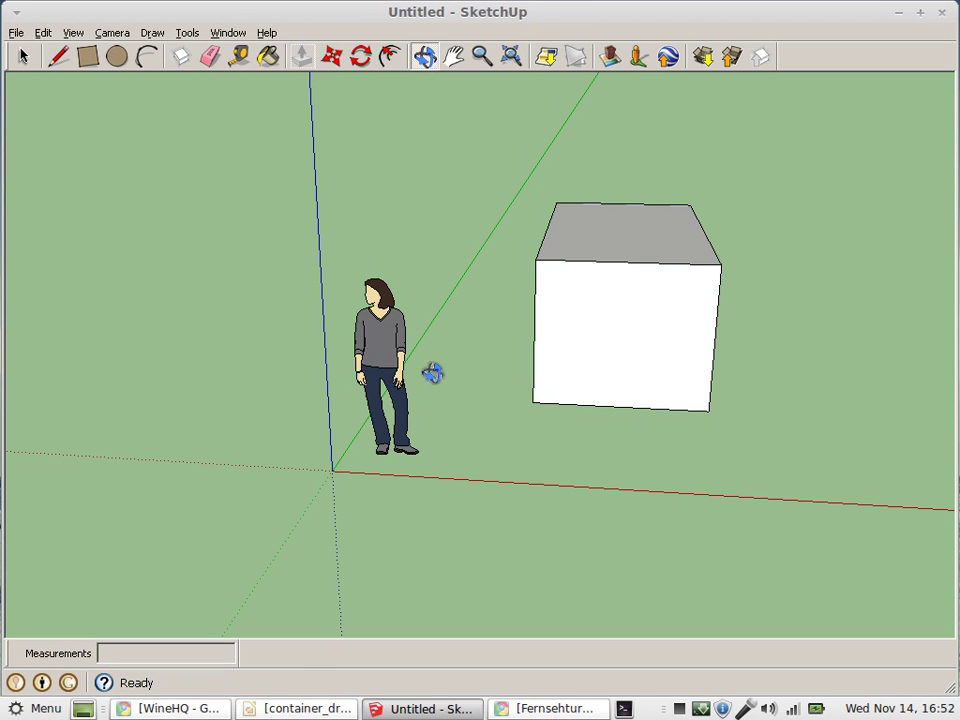
{"action": "left_click_drag", "start_coordinate": [759, 377], "coordinate": [540, 399]}
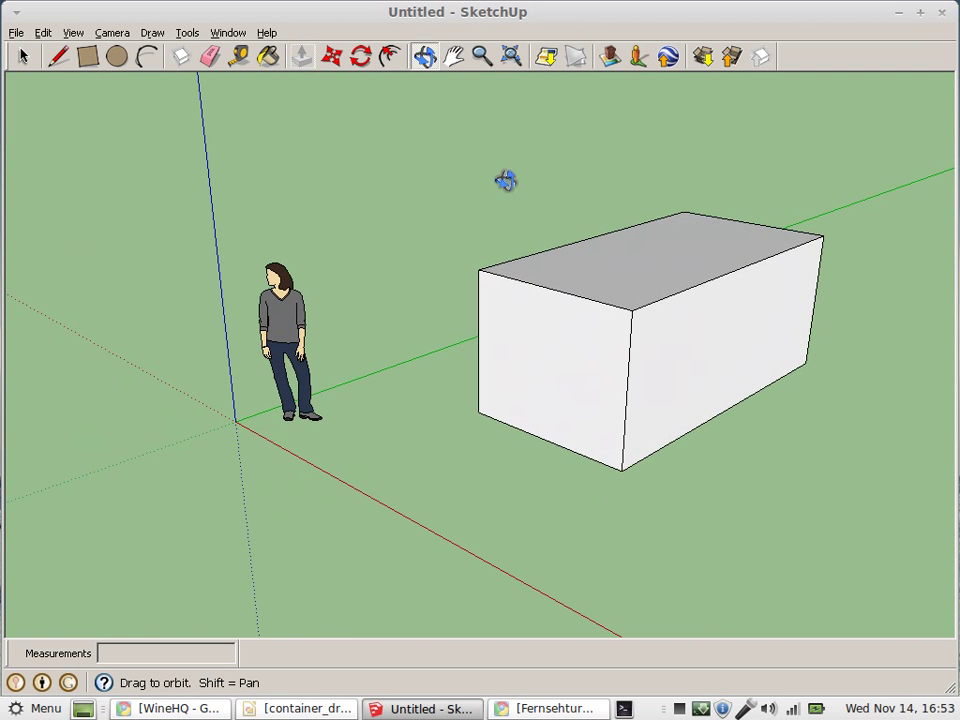
{"action": "left_click", "coordinate": [705, 60]}
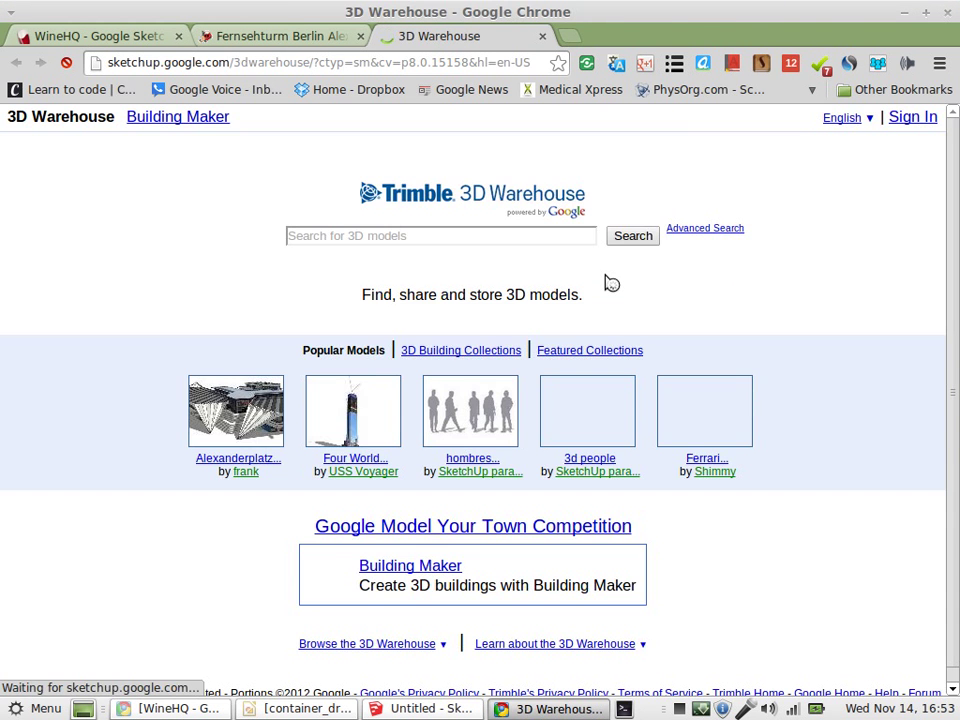
Request the Alexanderplatz Berlin TV Tower Pavillons model download from its details page
{"action": "left_click", "coordinate": [233, 429]}
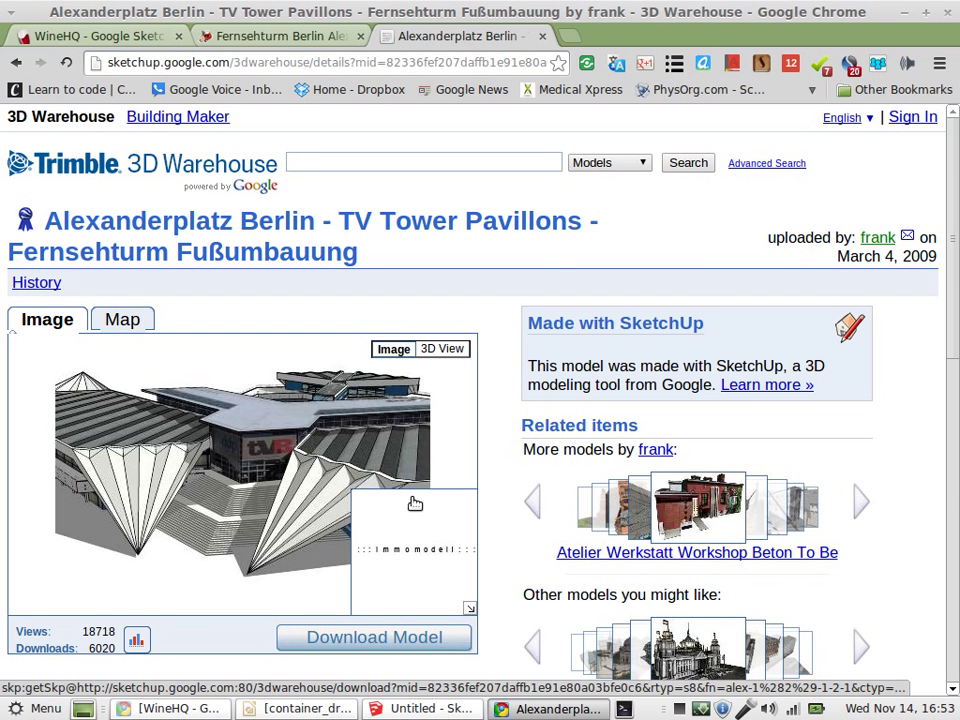
{"action": "left_click", "coordinate": [415, 503]}
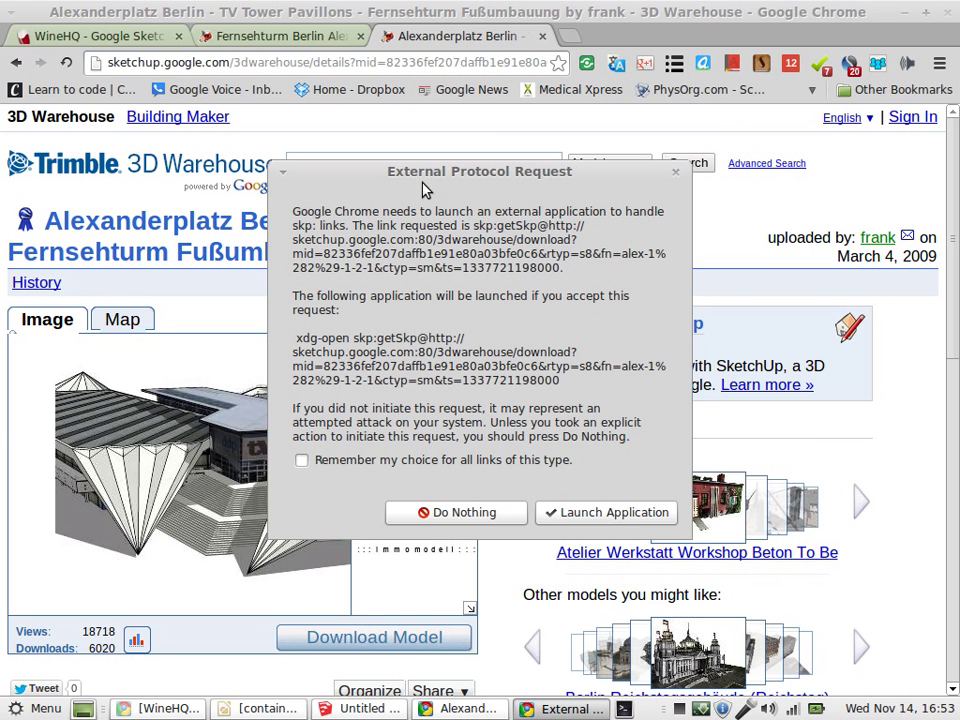
Launch the external application for the skp link, close the blank new tab, and retry the download
{"action": "left_click", "coordinate": [662, 520]}
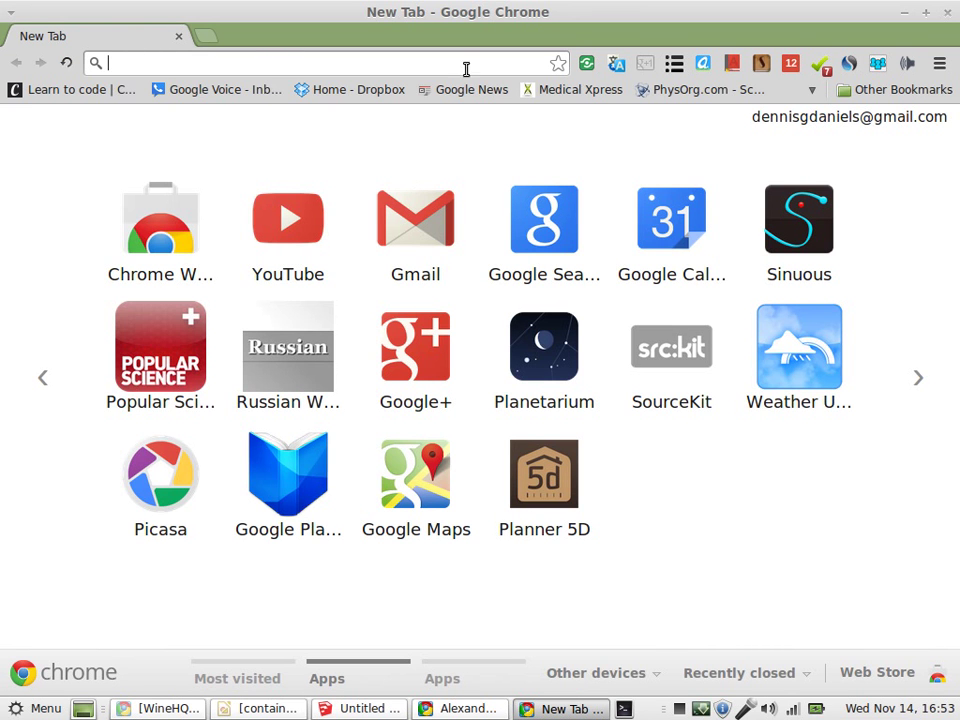
{"action": "left_click", "coordinate": [948, 13]}
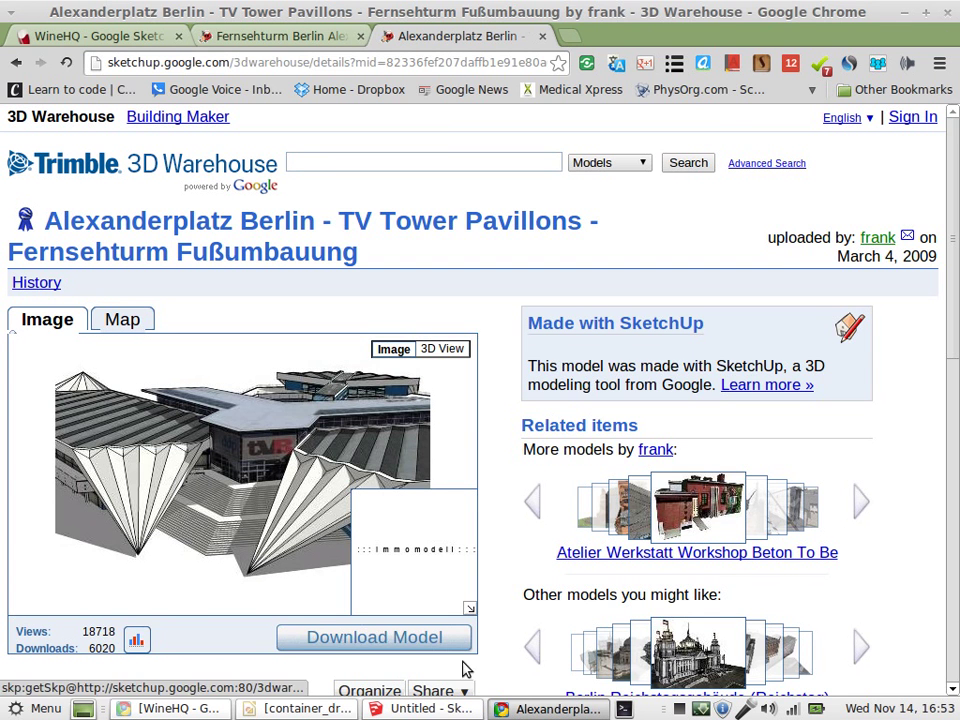
{"action": "left_click", "coordinate": [438, 702]}
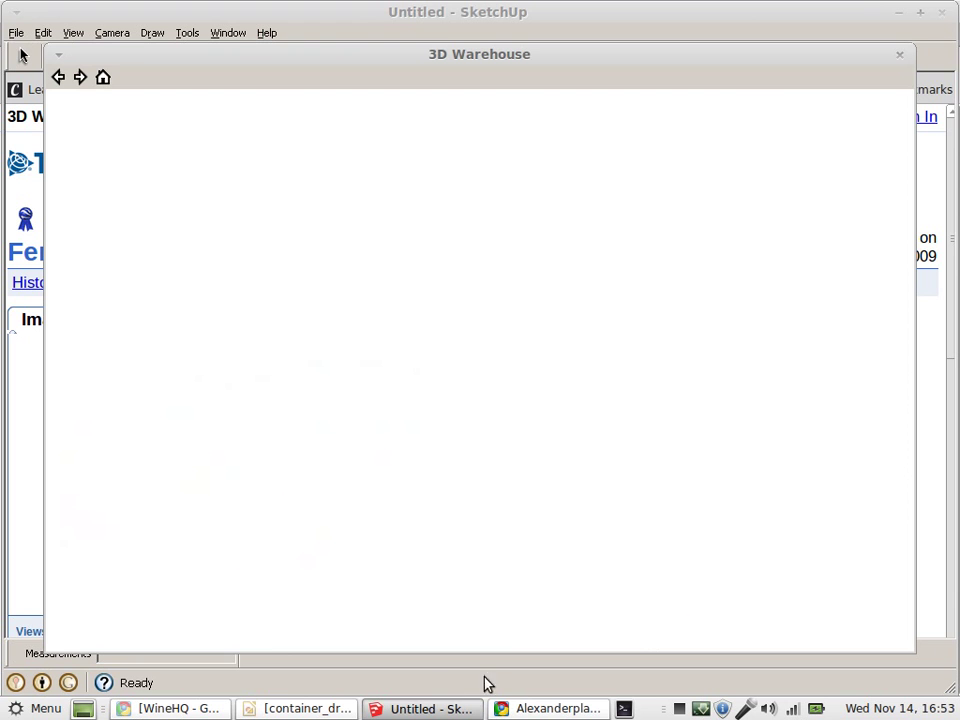
{"action": "left_click", "coordinate": [530, 710]}
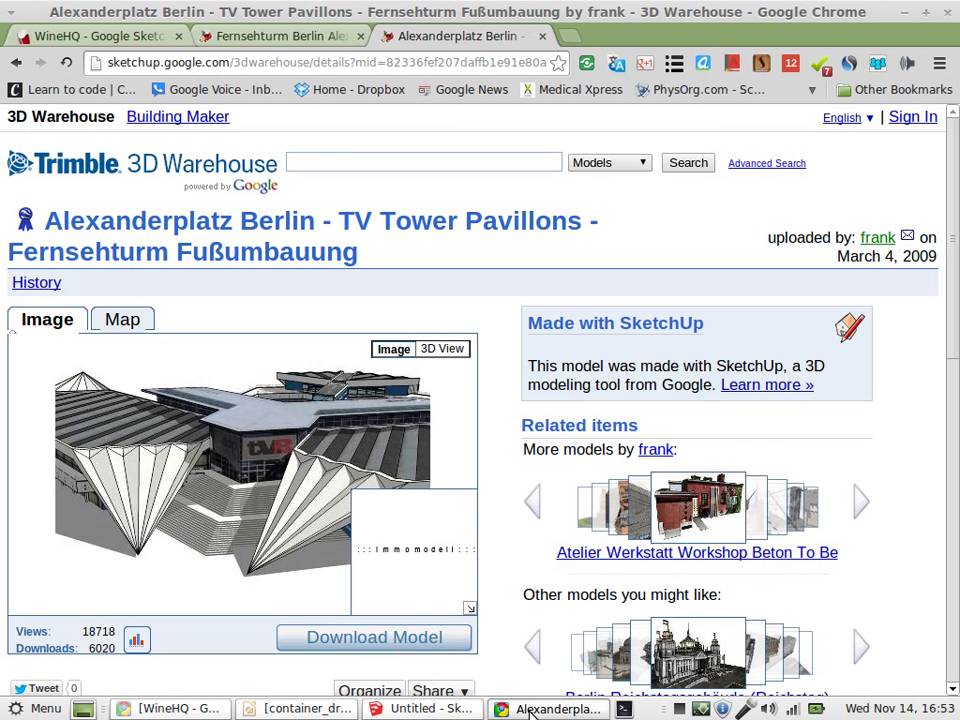
{"action": "left_click", "coordinate": [463, 587]}
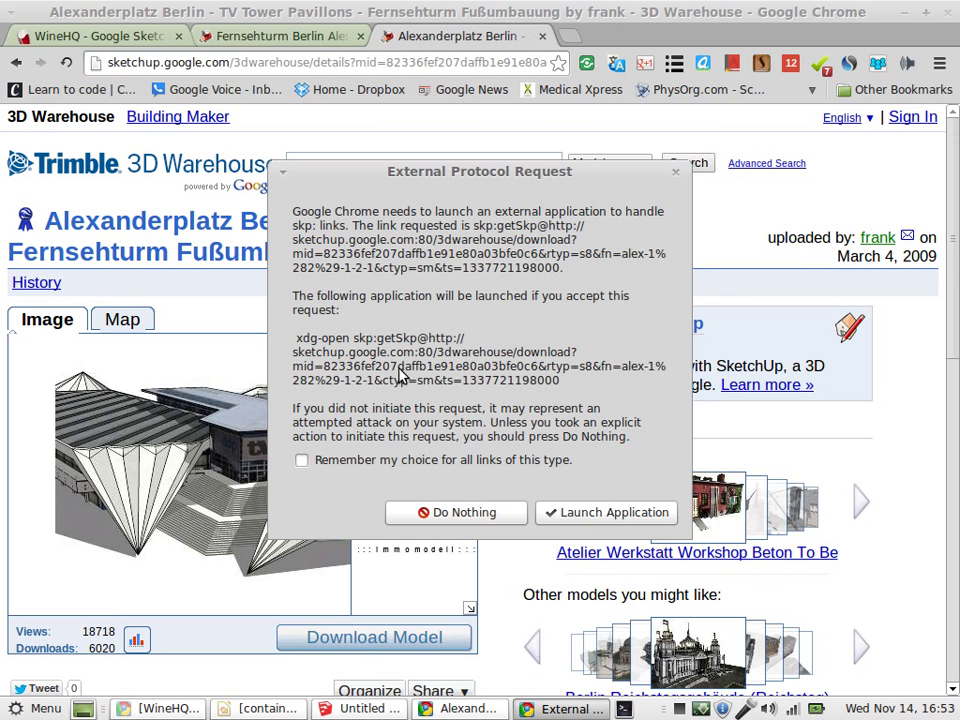
{"action": "left_click", "coordinate": [540, 514]}
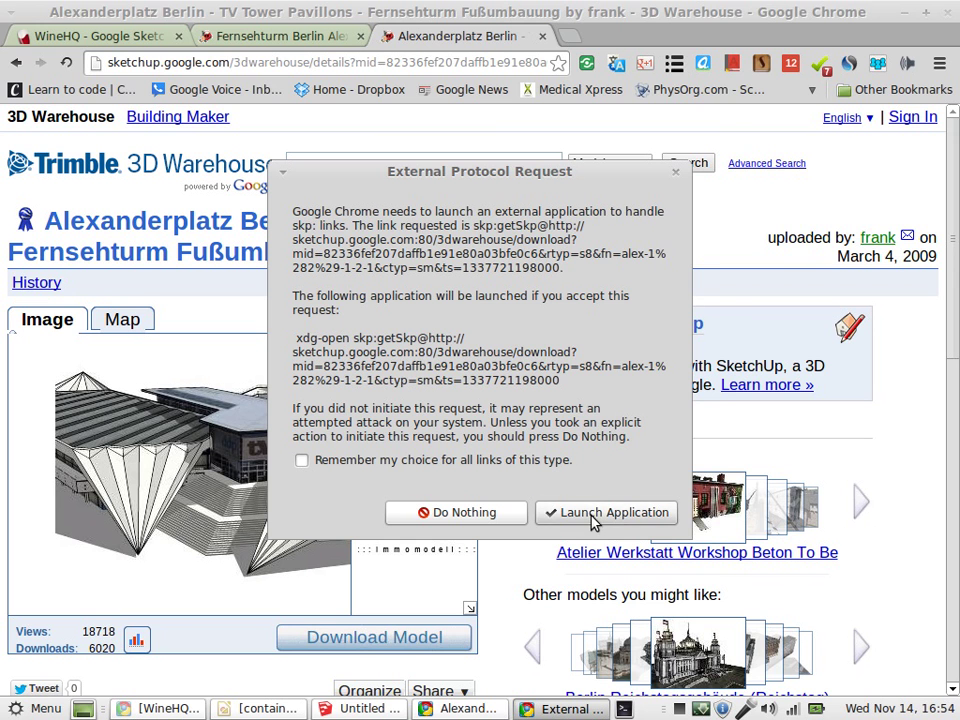